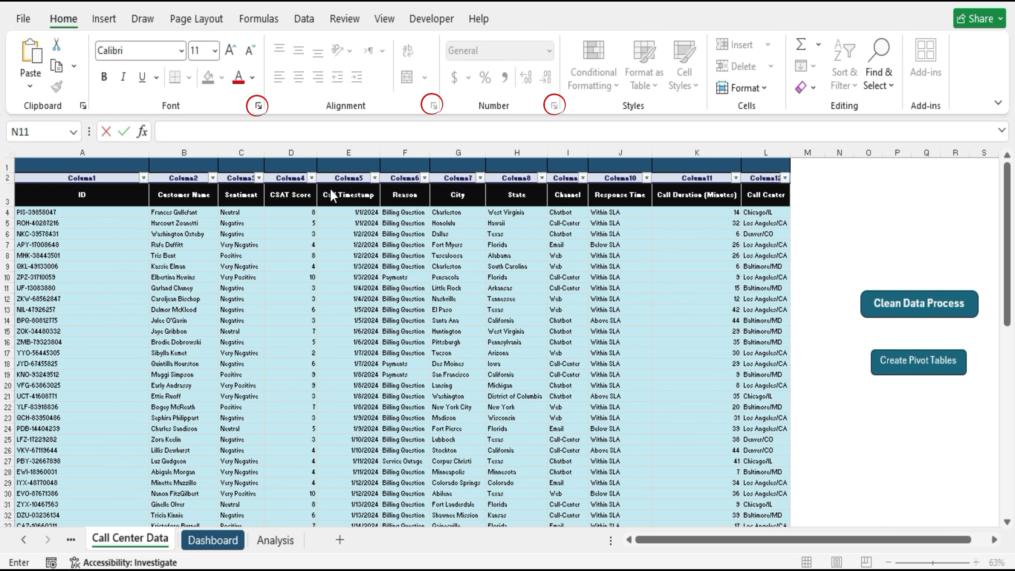
Review the number, alignment and font settings in Format Cells for cell I9
{"action": "left_click", "coordinate": [559, 266]}
{"action": "left_click", "coordinate": [555, 106]}
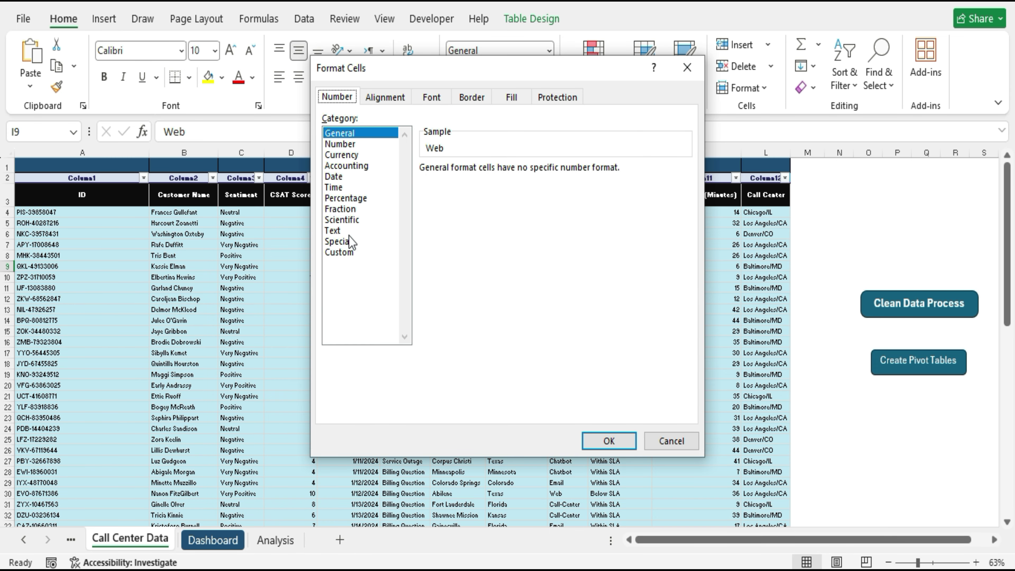
{"action": "key", "text": "Escape"}
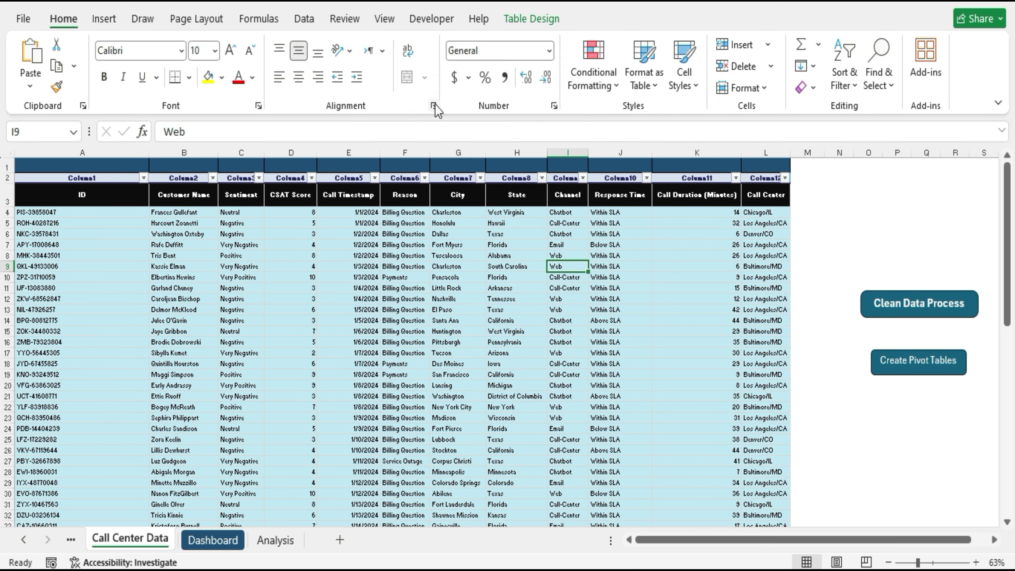
{"action": "left_click", "coordinate": [436, 105]}
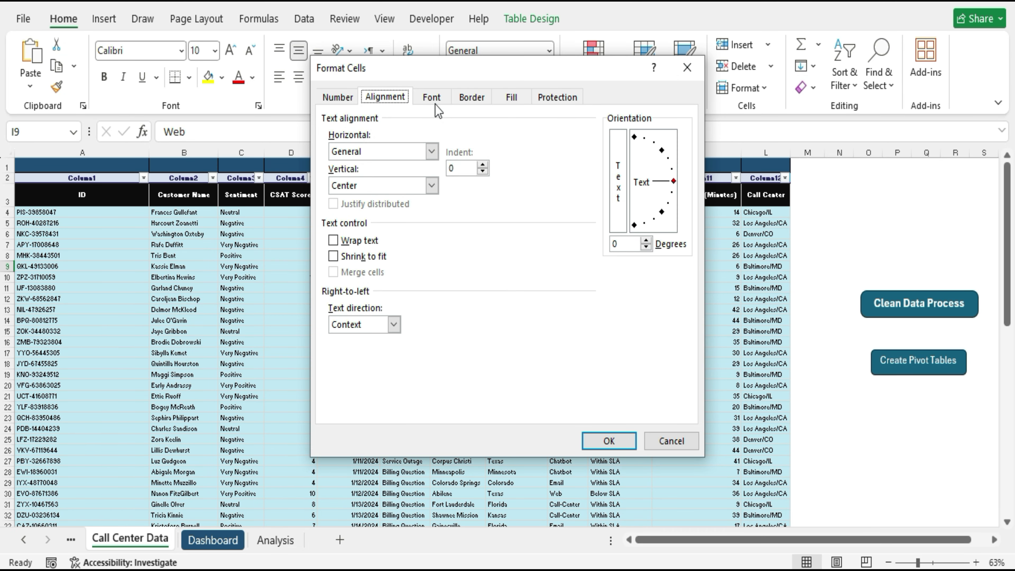
{"action": "left_click", "coordinate": [432, 151]}
{"action": "key", "text": "Escape"}
{"action": "key", "text": "Escape"}
{"action": "left_click", "coordinate": [259, 106]}
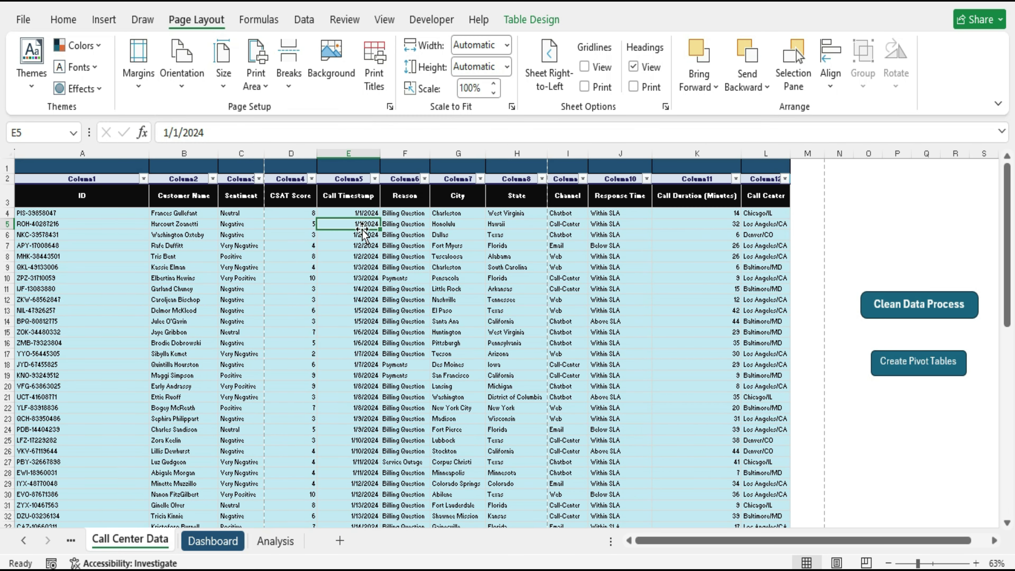
Review the sheet's Page Setup options, including the available paper sizes and the margins
{"action": "left_click", "coordinate": [359, 245]}
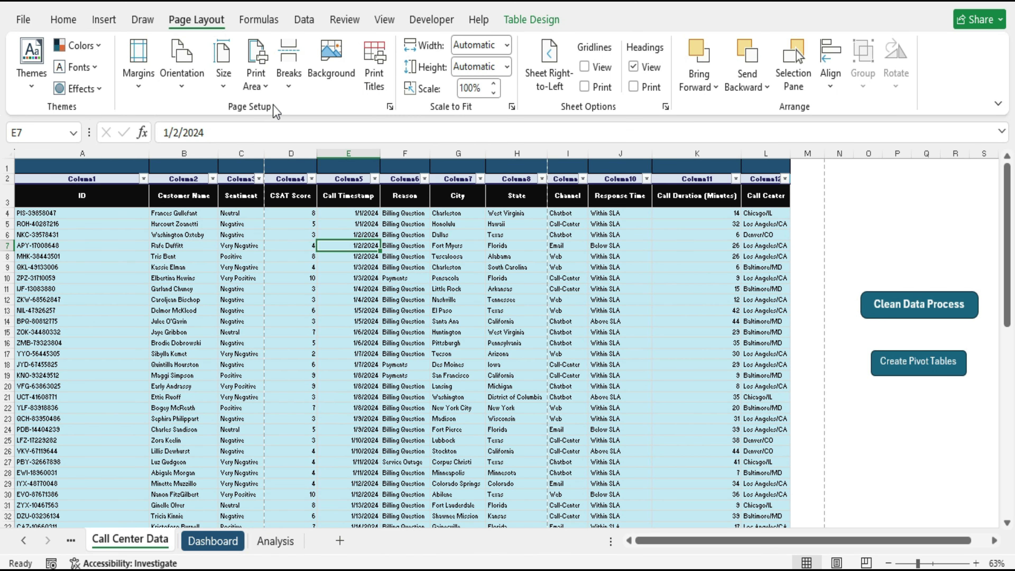
{"action": "left_click", "coordinate": [388, 107]}
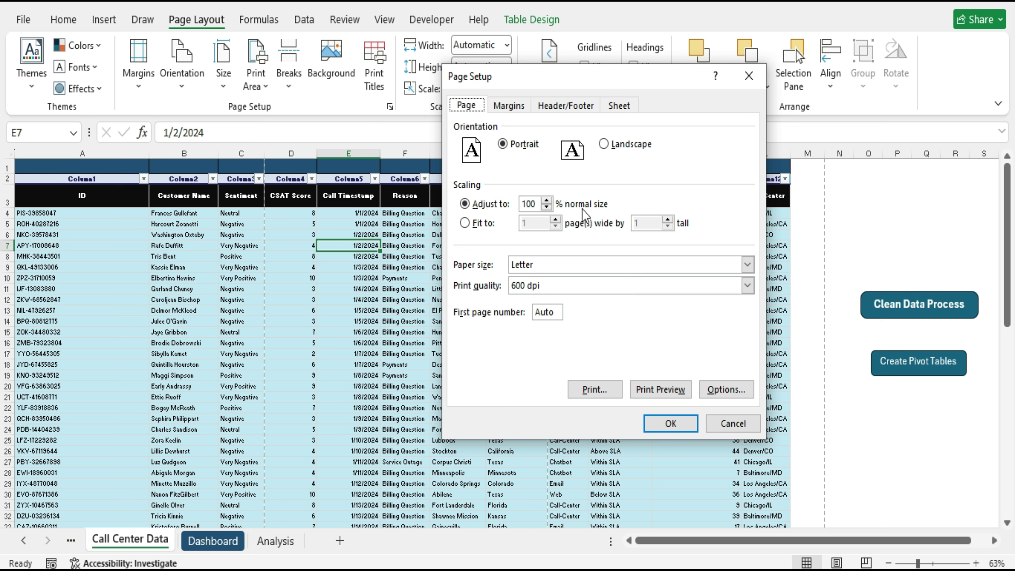
{"action": "left_click", "coordinate": [747, 264]}
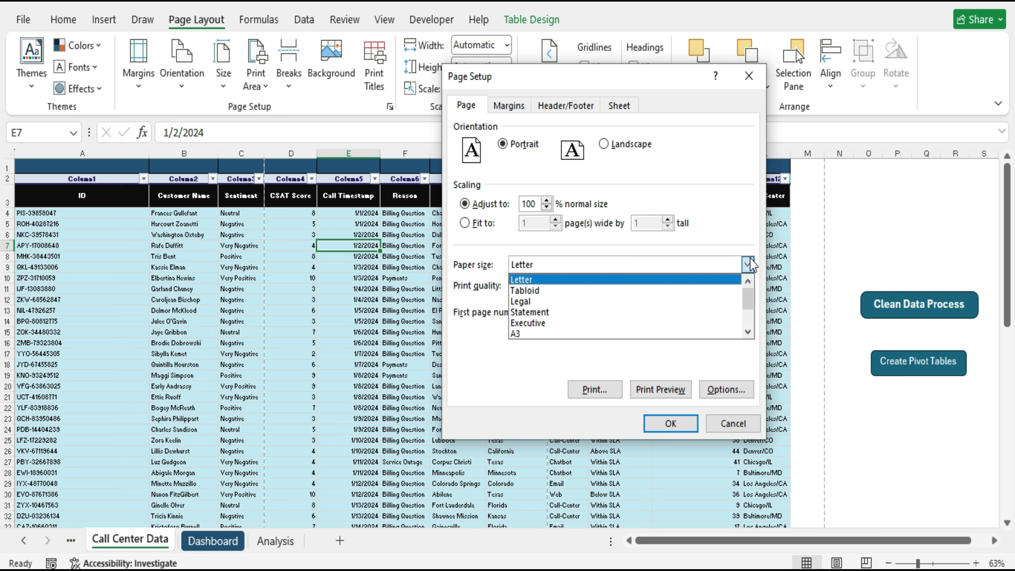
{"action": "left_click", "coordinate": [747, 265]}
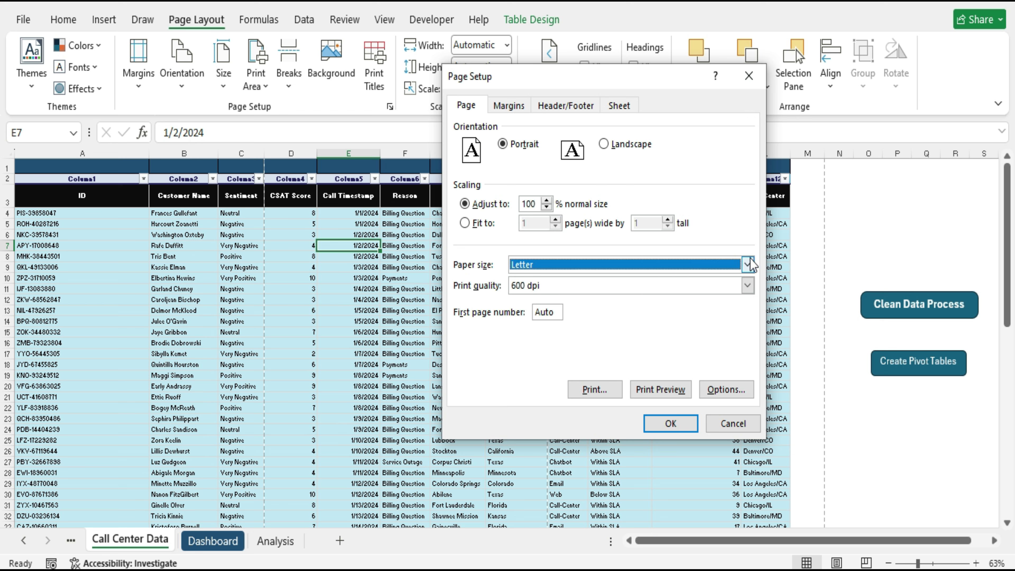
{"action": "left_click", "coordinate": [519, 106]}
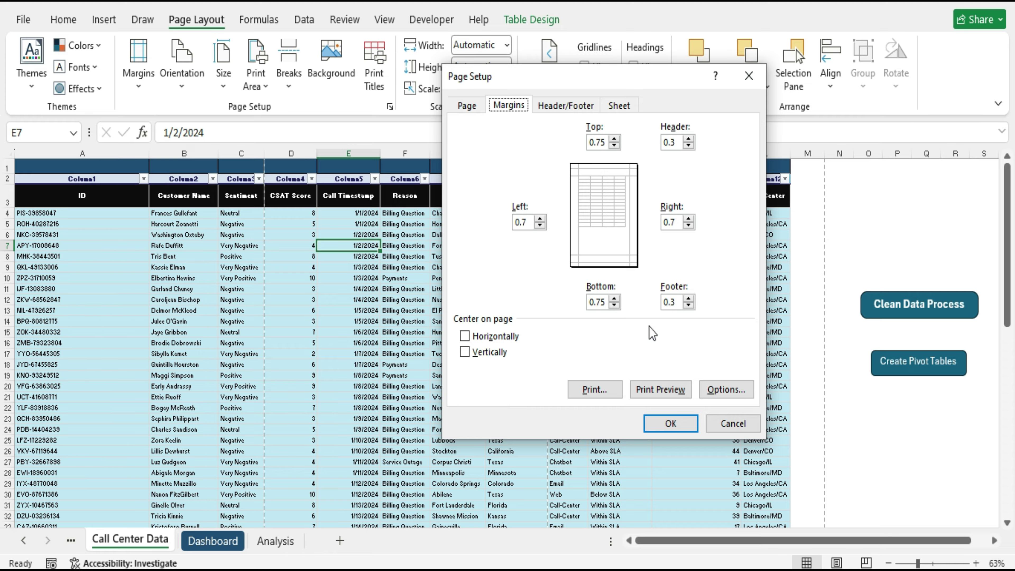
{"action": "left_click", "coordinate": [670, 424]}
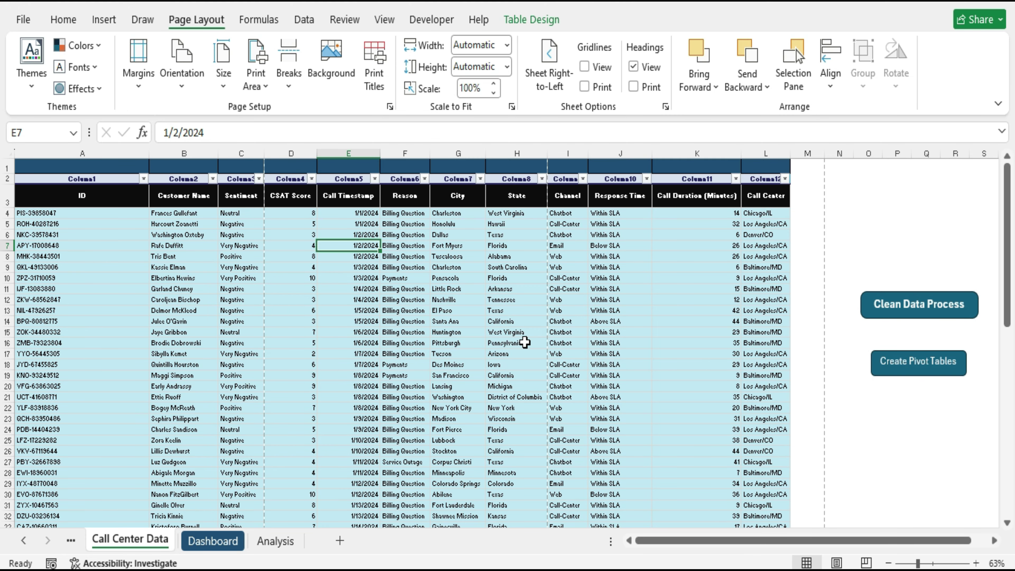
Add the Print Titles command to the Quick Access Toolbar and run it from there
{"action": "left_click", "coordinate": [868, 266]}
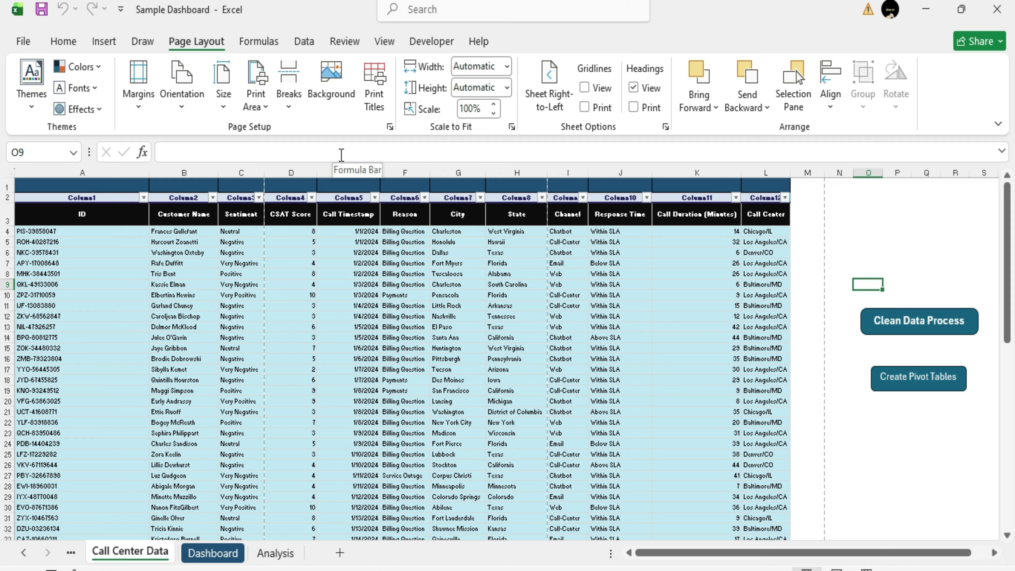
{"action": "right_click", "coordinate": [372, 99]}
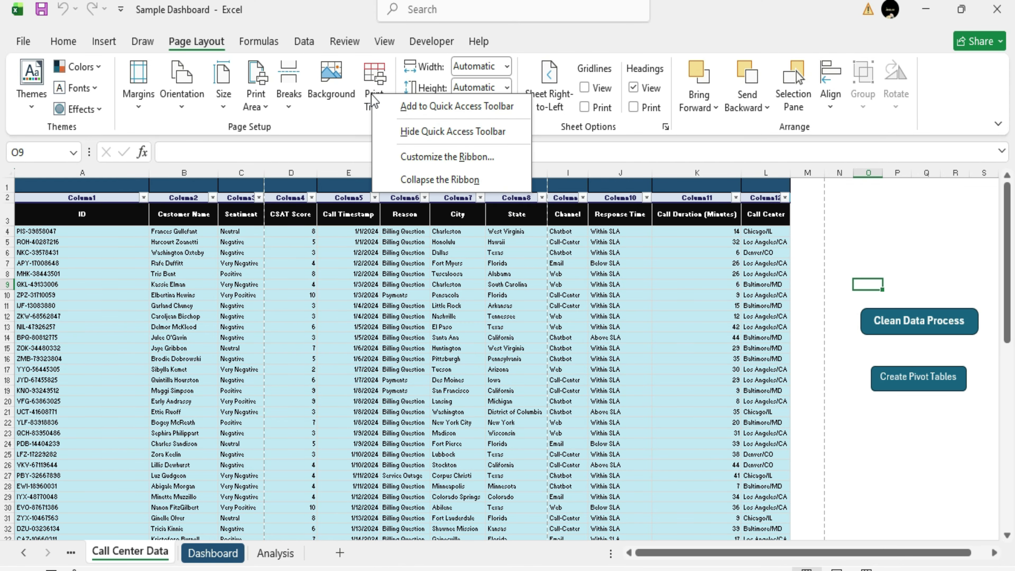
{"action": "left_click", "coordinate": [389, 98]}
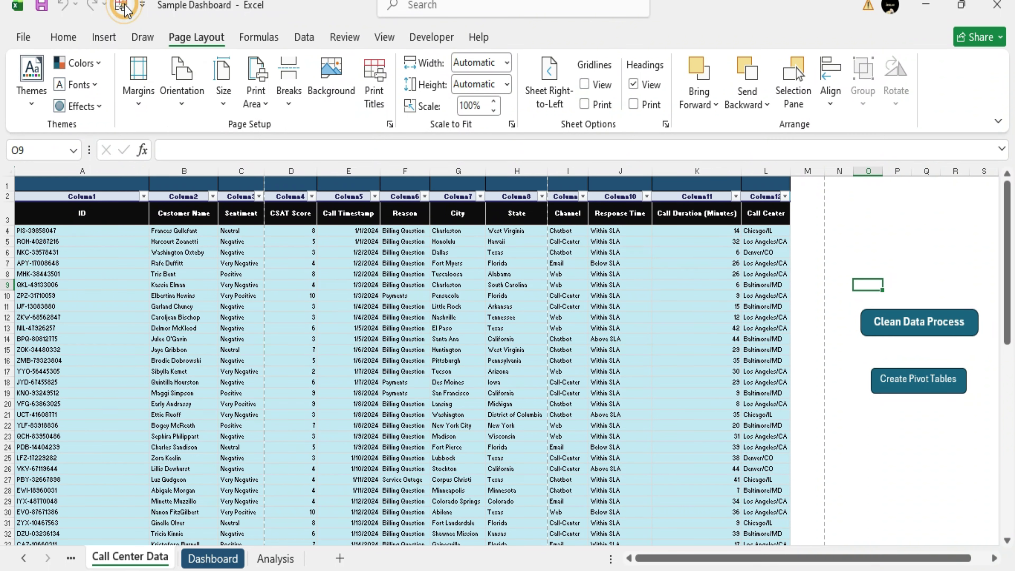
{"action": "left_click", "coordinate": [122, 9]}
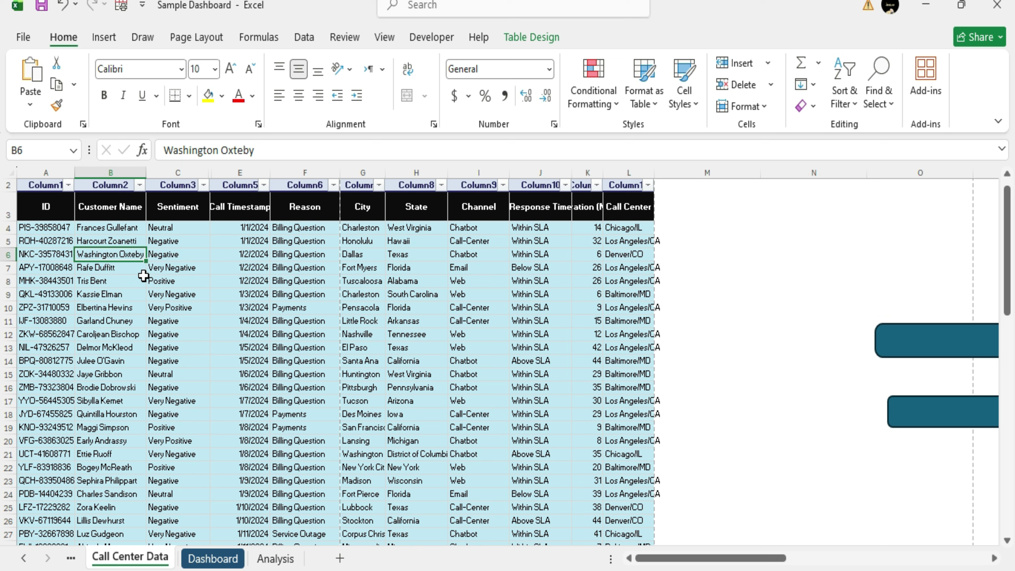
Autofit the width of all columns in the Call Center Data sheet to their contents
{"action": "left_click", "coordinate": [166, 280]}
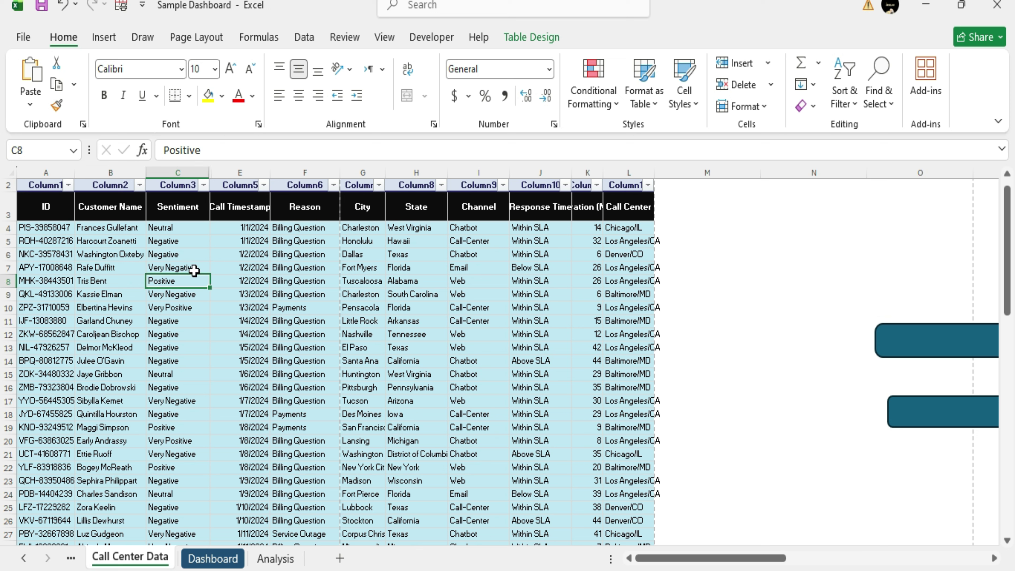
{"action": "left_click", "coordinate": [264, 267]}
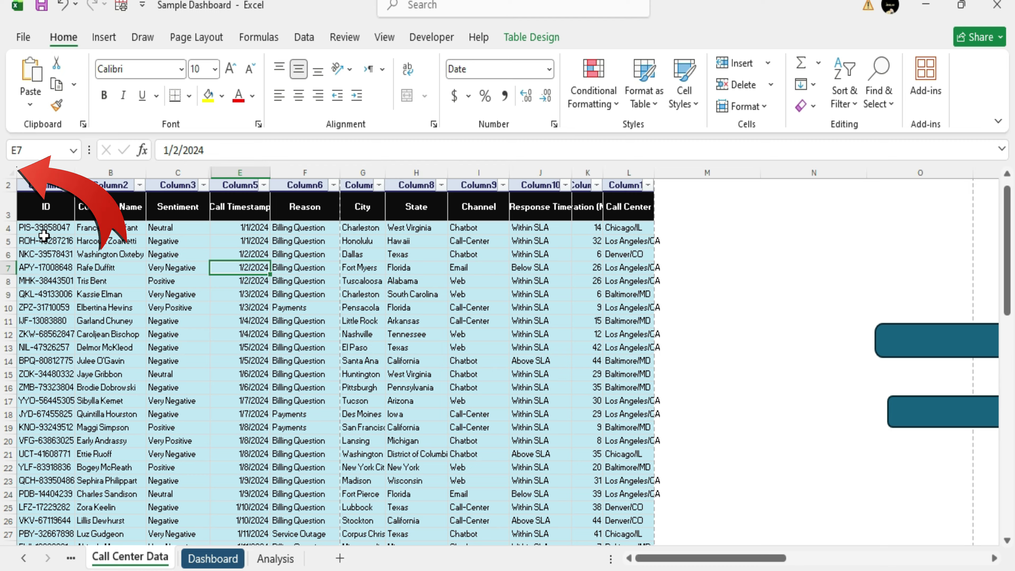
{"action": "left_click", "coordinate": [10, 166]}
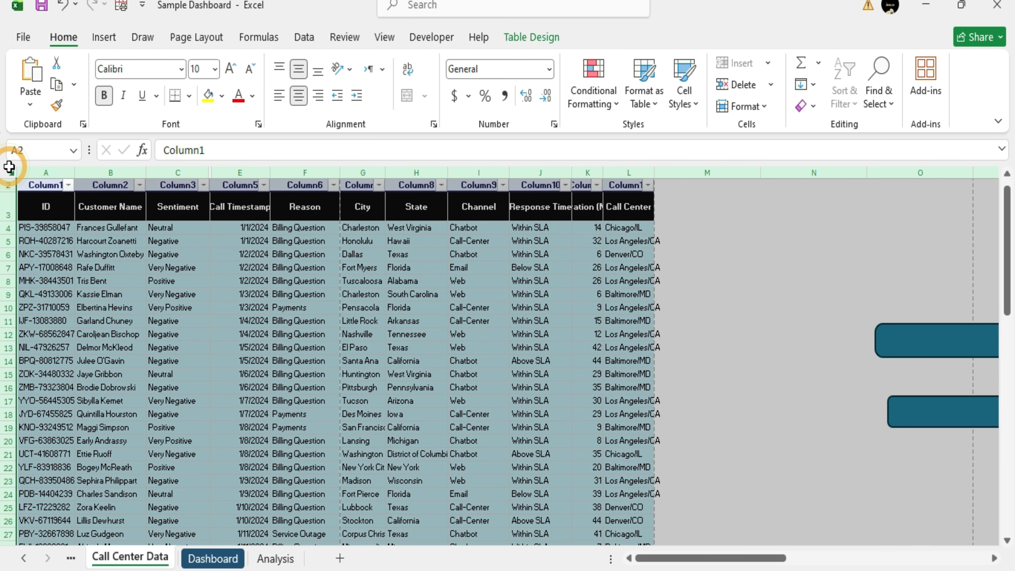
{"action": "double_click", "coordinate": [77, 172]}
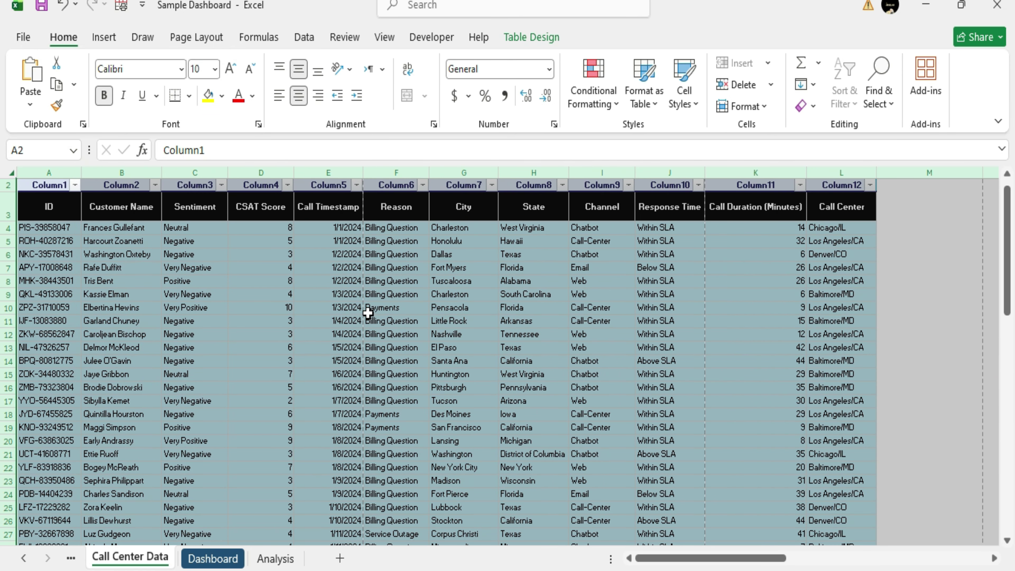
{"action": "left_click", "coordinate": [391, 311]}
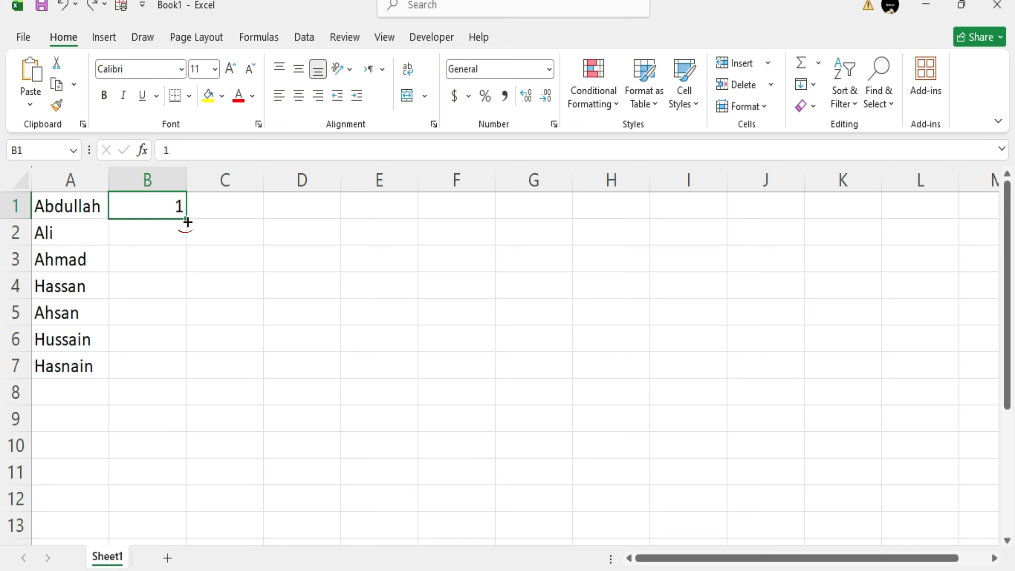
Fill B1 down to B7 in Book1 and apply the Fill Series option
{"action": "left_click_drag", "start_coordinate": [185, 221], "coordinate": [184, 369]}
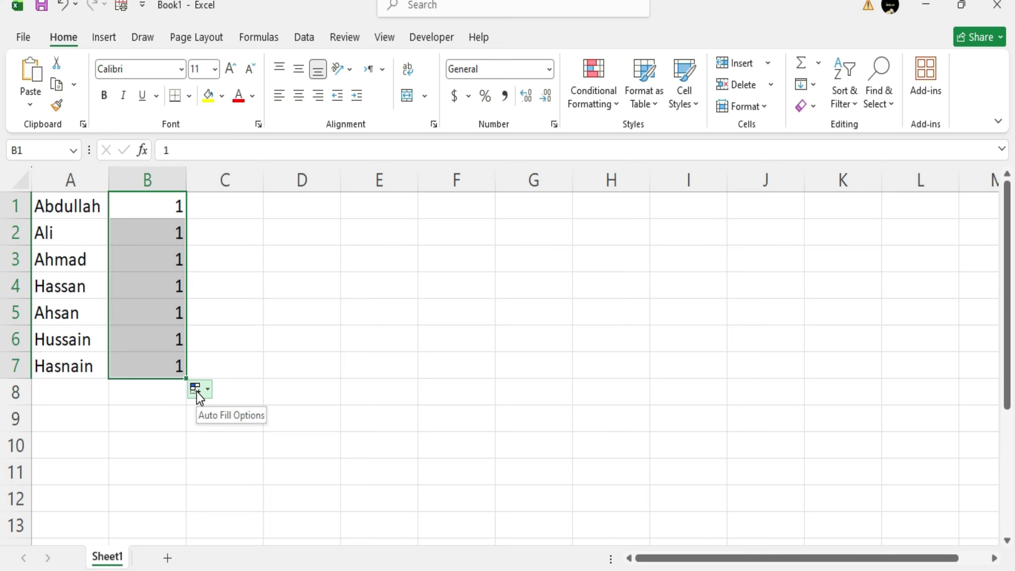
{"action": "left_click", "coordinate": [196, 391]}
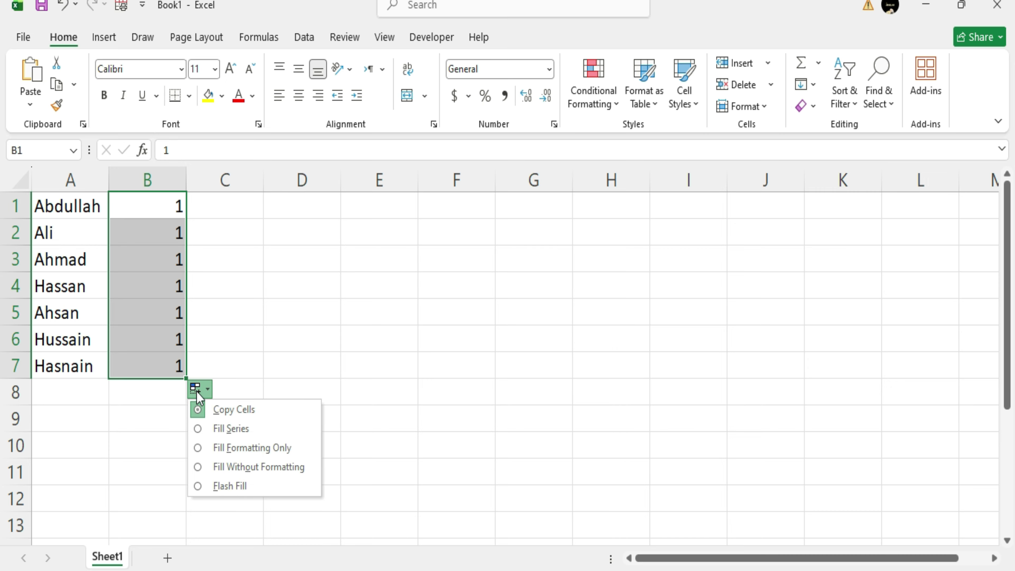
{"action": "left_click", "coordinate": [221, 422]}
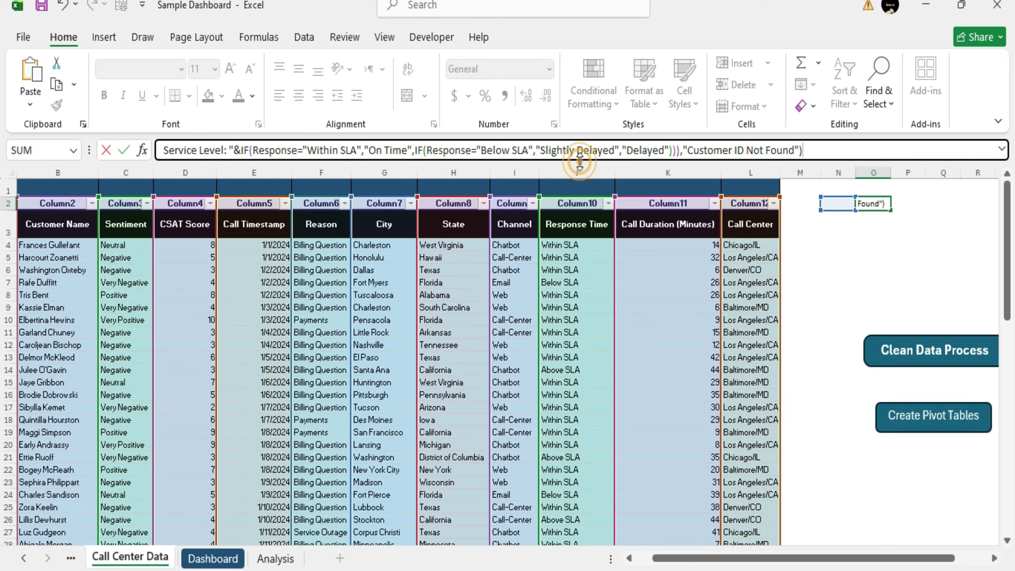
Expand the formula bar in the Sample Dashboard workbook to show several lines of the long formula in O2
{"action": "left_click_drag", "start_coordinate": [579, 162], "coordinate": [578, 242]}
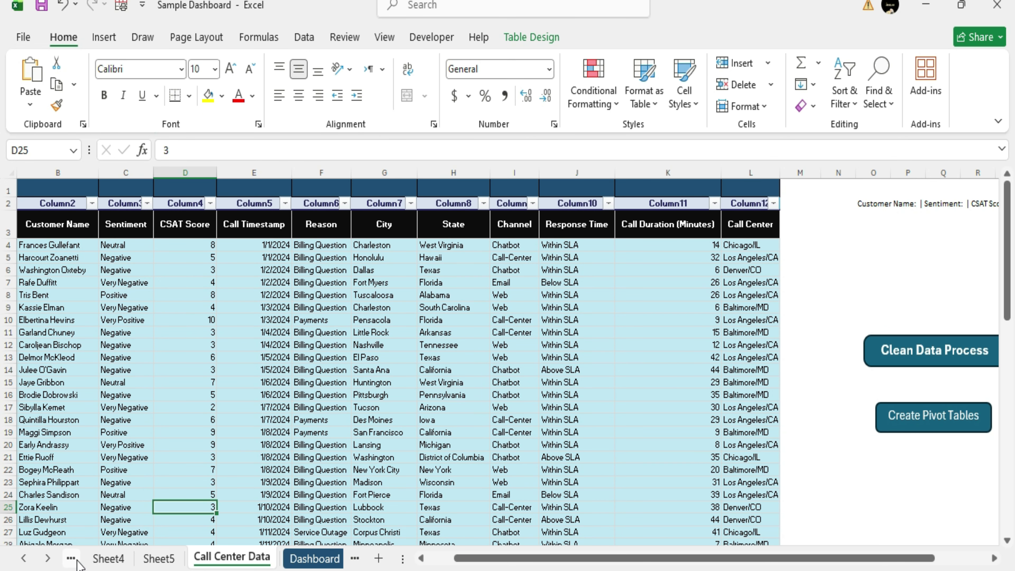
Go back to the earliest sheet tabs, and activate the Dashboard sheet from the full sheet list
{"action": "left_click", "coordinate": [71, 558]}
{"action": "left_click", "coordinate": [71, 558]}
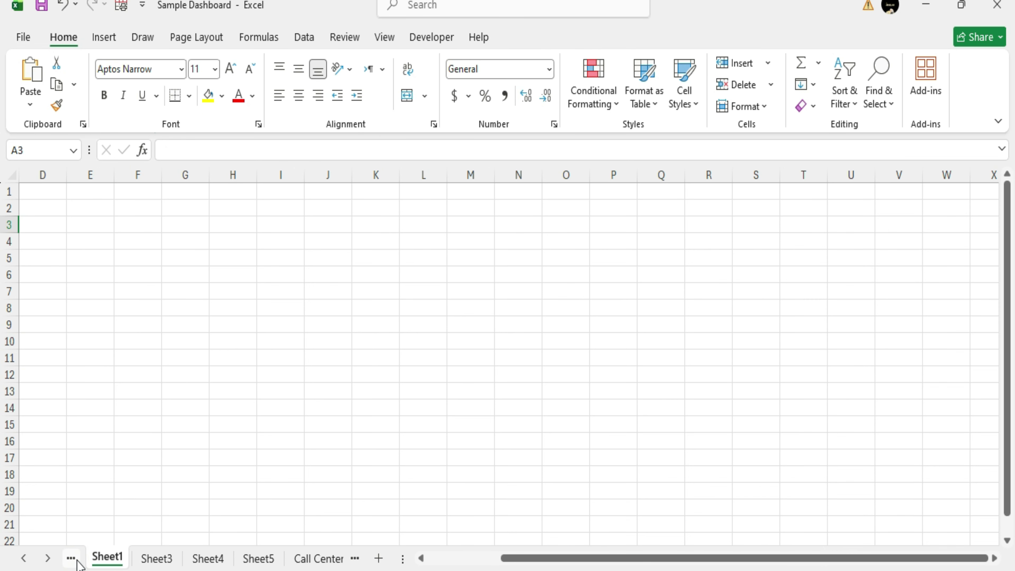
{"action": "right_click", "coordinate": [47, 558]}
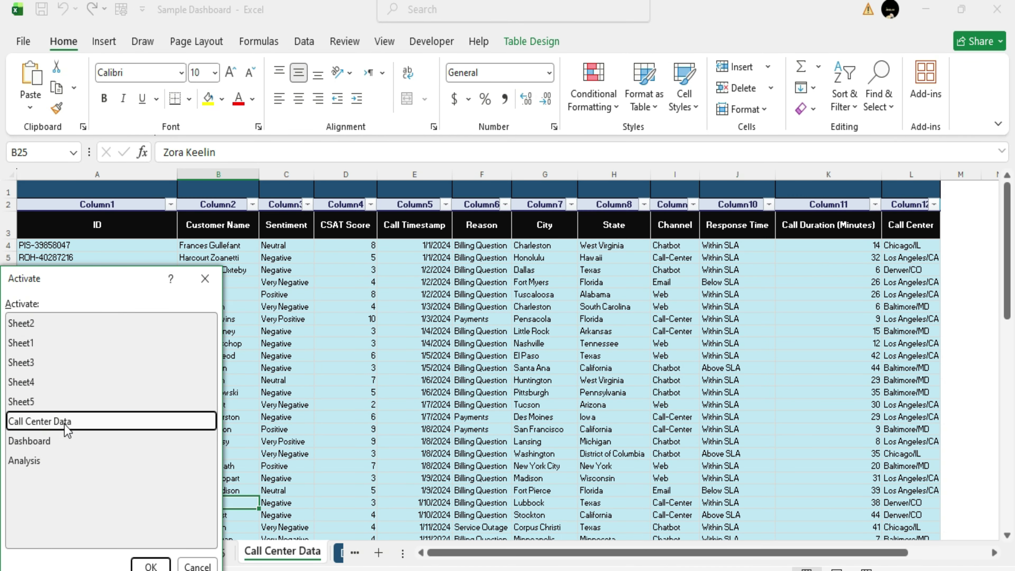
{"action": "left_click", "coordinate": [70, 440]}
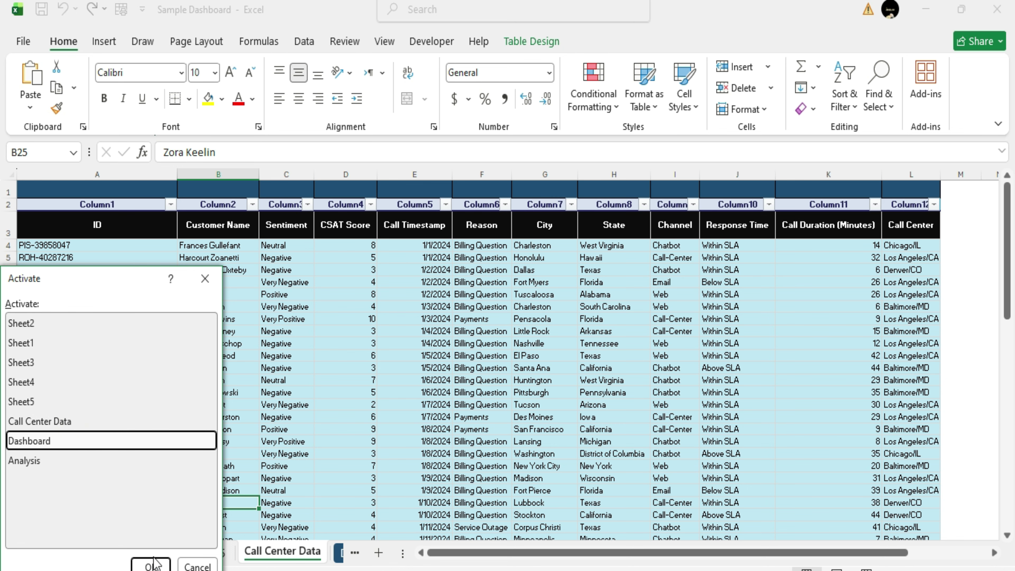
{"action": "left_click", "coordinate": [150, 564]}
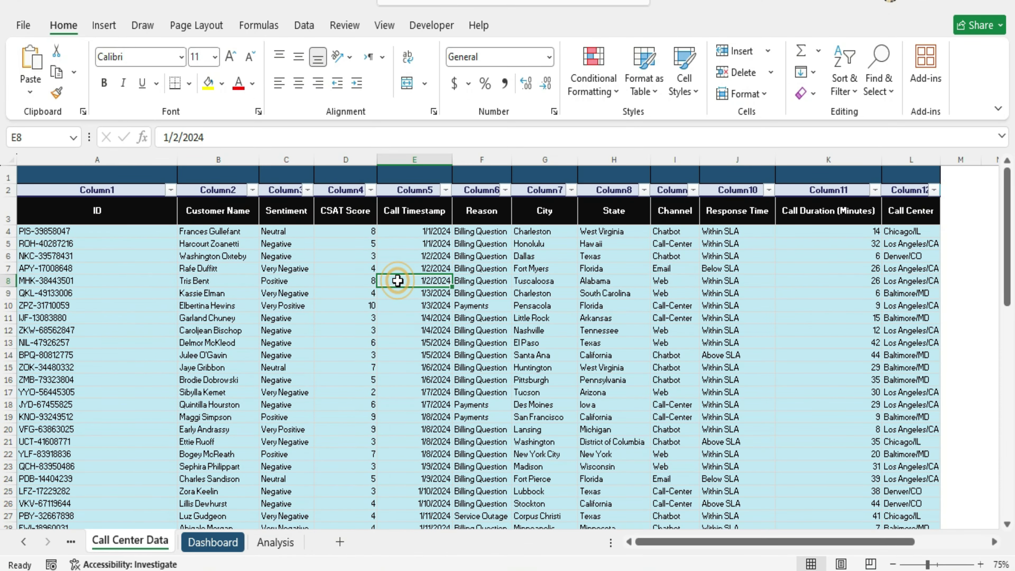
Copy the numerical count of the CSAT Score column from the status bar and enter 70 in cell Q22
{"action": "left_click", "coordinate": [398, 281]}
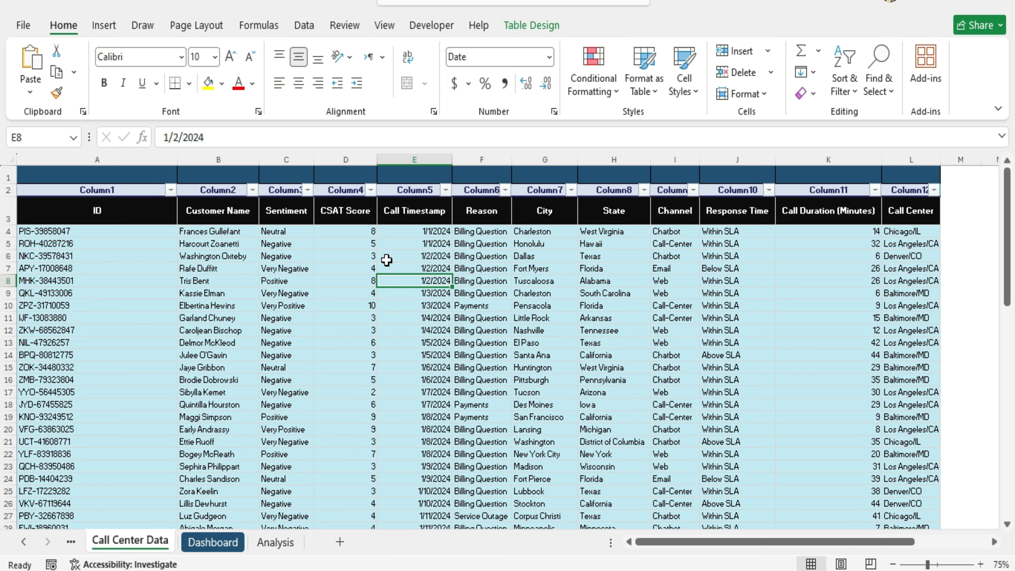
{"action": "left_click", "coordinate": [346, 158]}
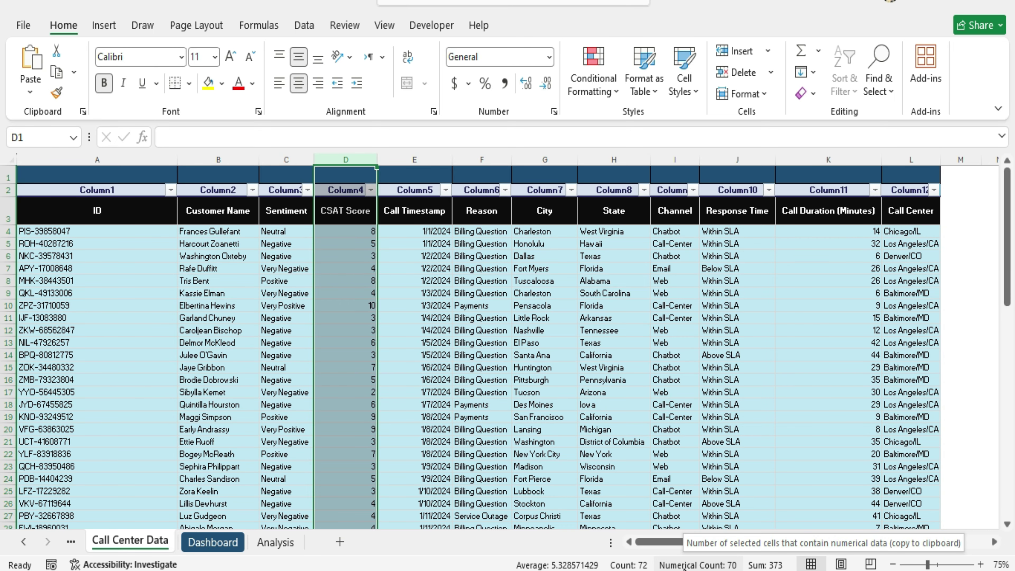
{"action": "scroll", "coordinate": [760, 484], "scroll_direction": "right", "scroll_amount": 2}
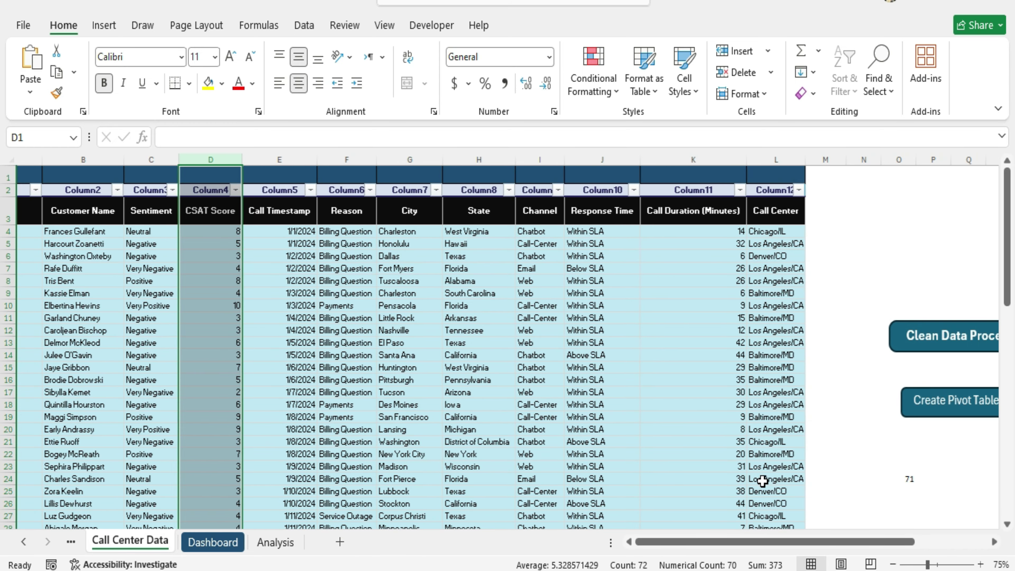
{"action": "scroll", "coordinate": [763, 481], "scroll_direction": "right", "scroll_amount": 1}
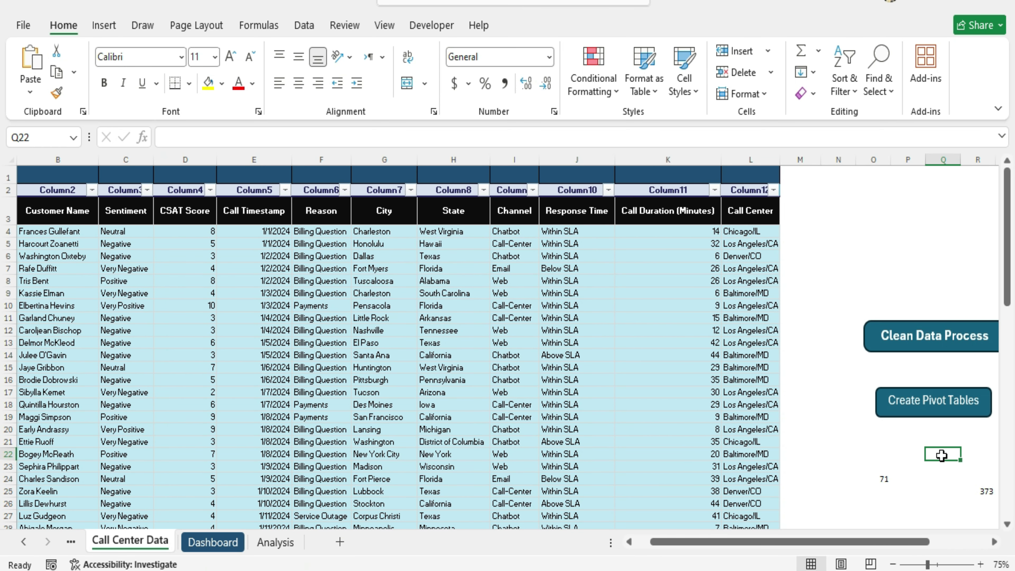
{"action": "type", "text": "70"}
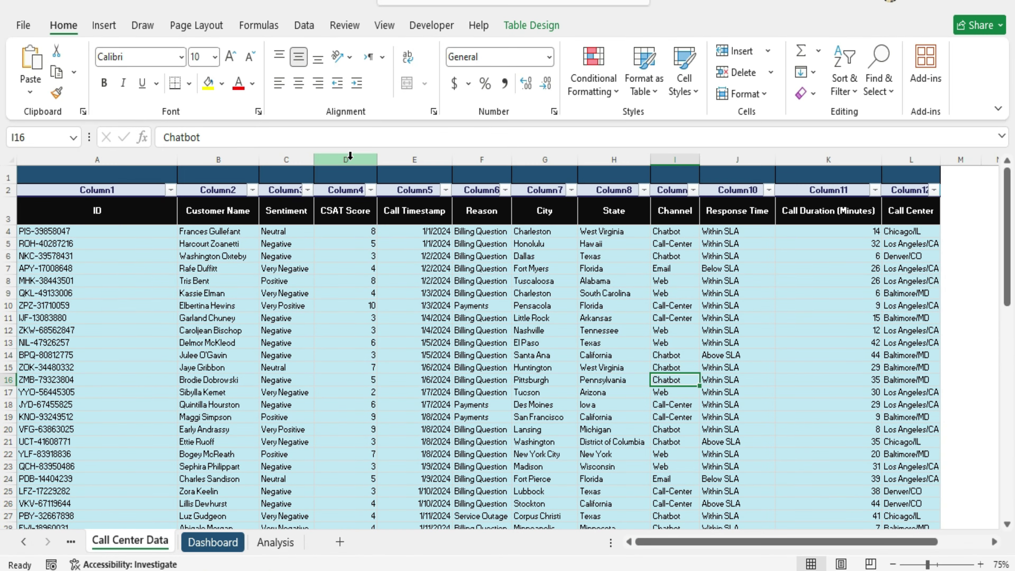
Select the CSAT Score column and turn on the Average, Count and Sum statistics for the status bar
{"action": "left_click", "coordinate": [349, 158]}
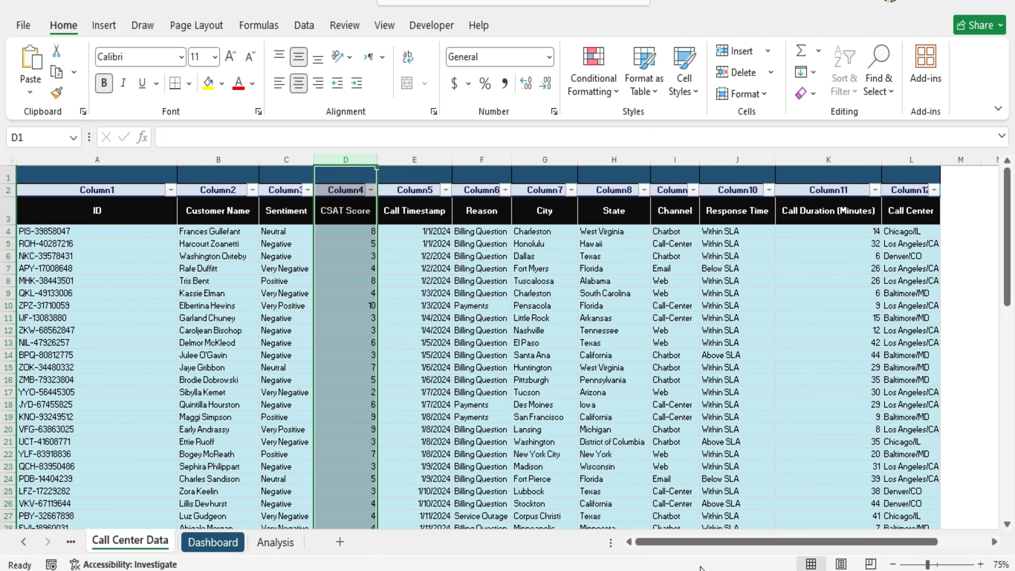
{"action": "right_click", "coordinate": [724, 568]}
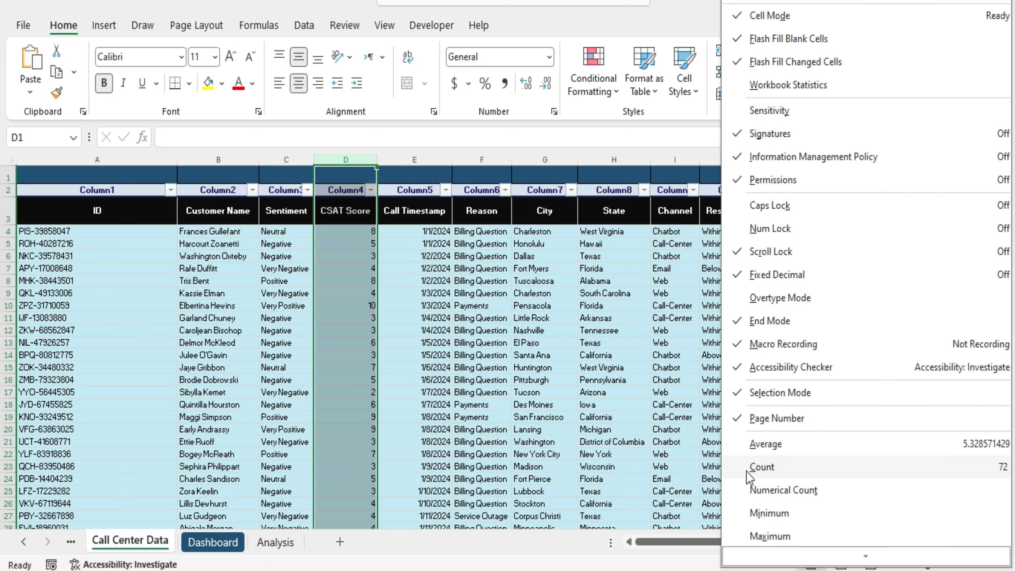
{"action": "left_click", "coordinate": [747, 445]}
{"action": "left_click", "coordinate": [748, 467]}
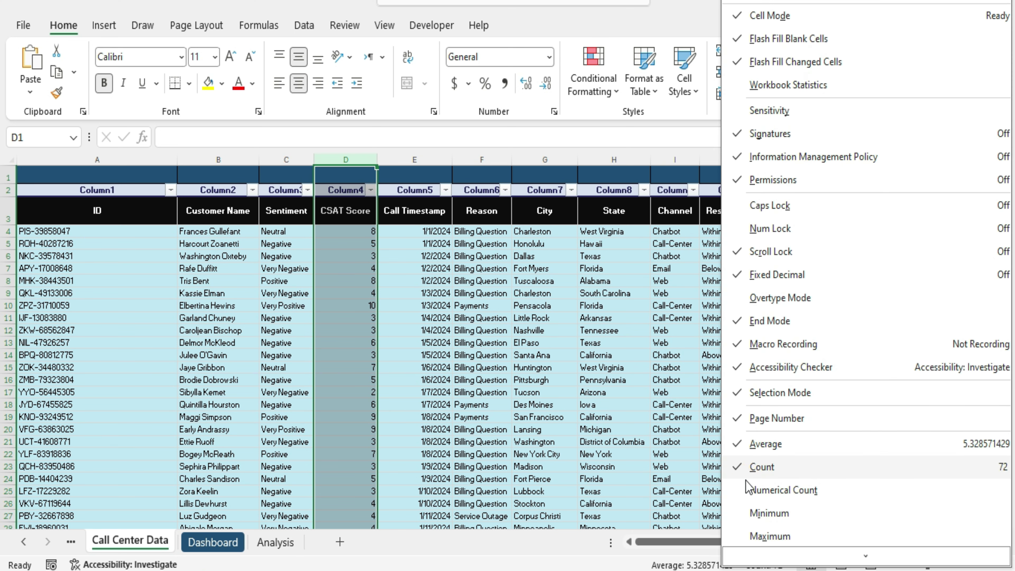
{"action": "scroll", "coordinate": [748, 492], "scroll_direction": "down", "scroll_amount": 1}
{"action": "left_click", "coordinate": [747, 519]}
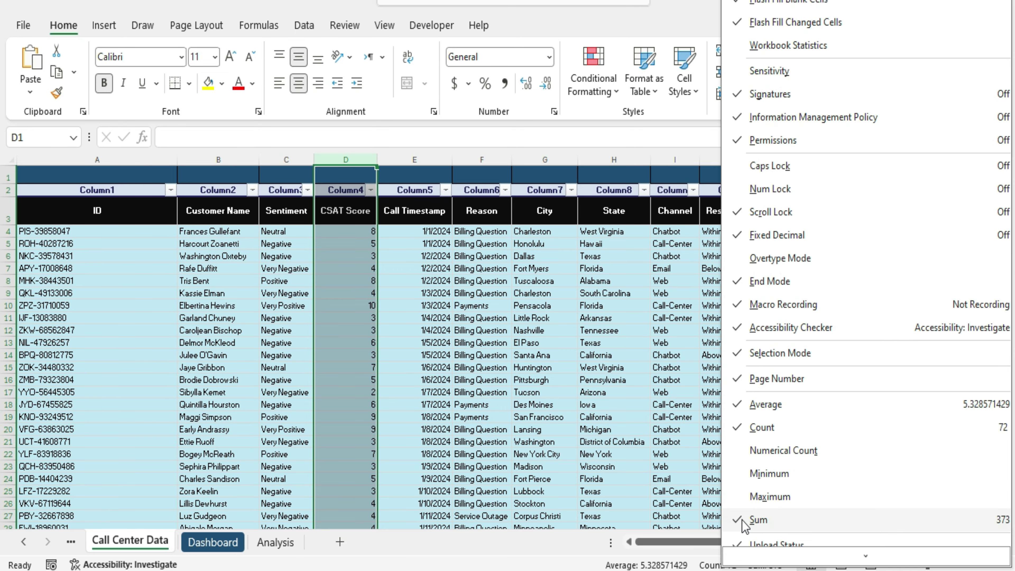
{"action": "left_click", "coordinate": [586, 560]}
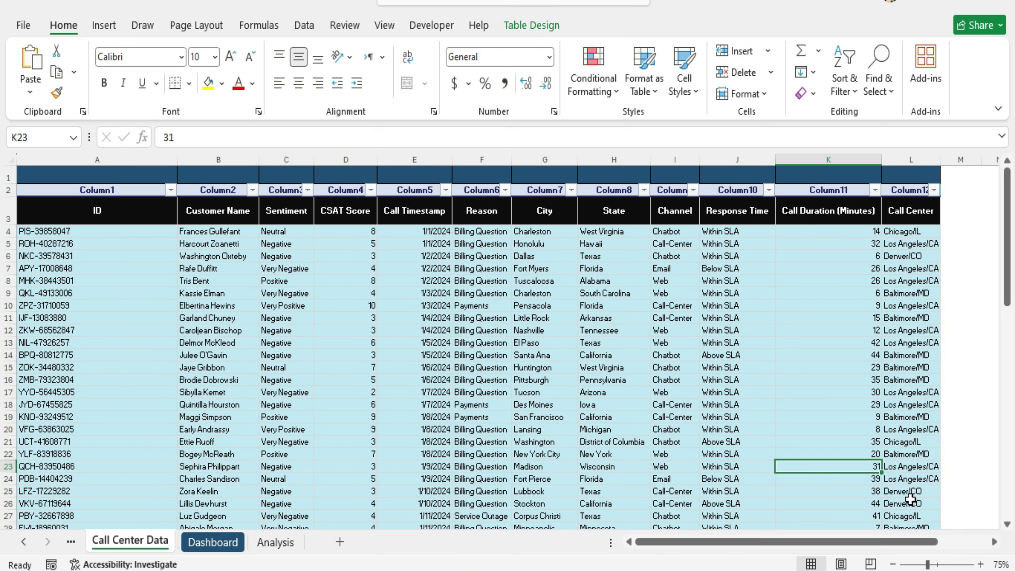
Set the Call Center Data sheet's magnification to the 75% preset in the Zoom dialog
{"action": "left_click", "coordinate": [999, 565]}
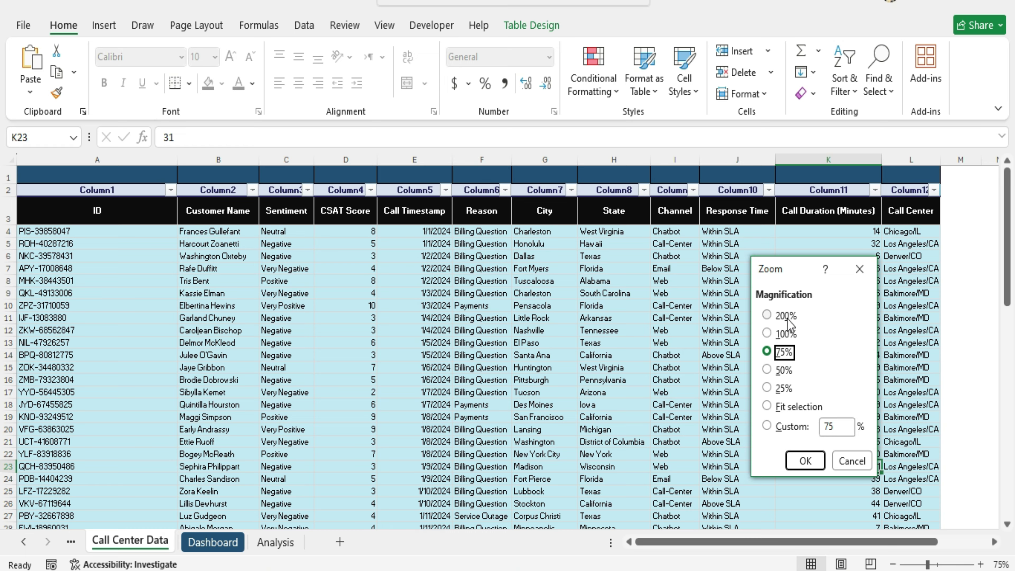
{"action": "left_click", "coordinate": [767, 350]}
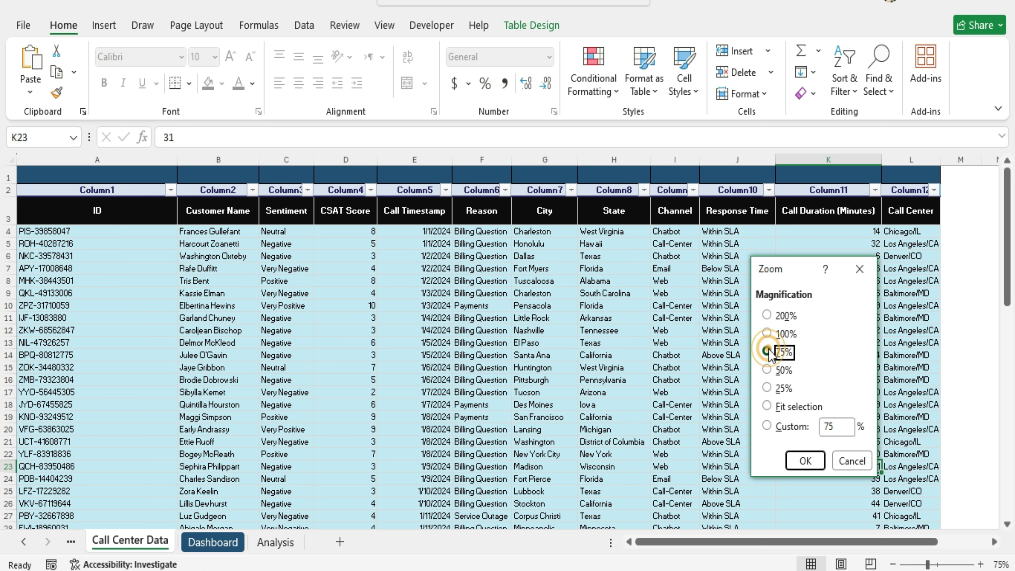
{"action": "left_click", "coordinate": [804, 461]}
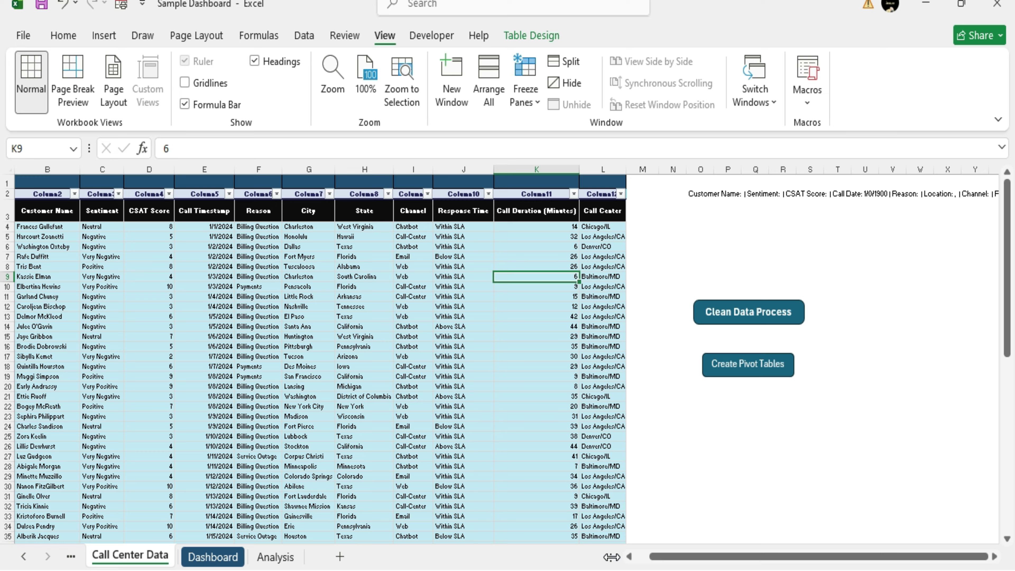
Lengthen the horizontal scroll bar toward the sheet tabs and shrink it back to its earlier length
{"action": "left_click_drag", "start_coordinate": [611, 557], "coordinate": [491, 564]}
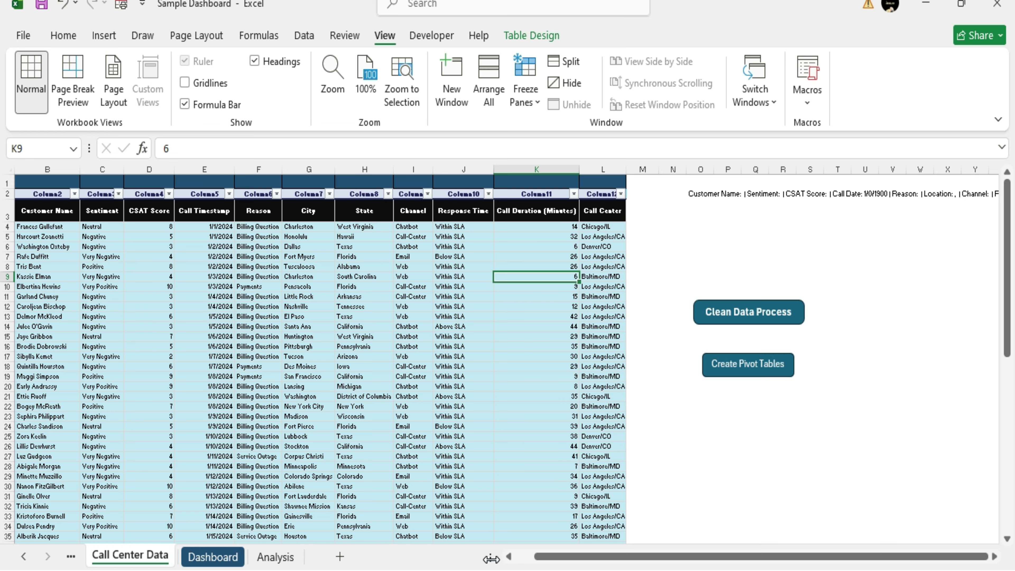
{"action": "left_click_drag", "start_coordinate": [491, 559], "coordinate": [611, 558]}
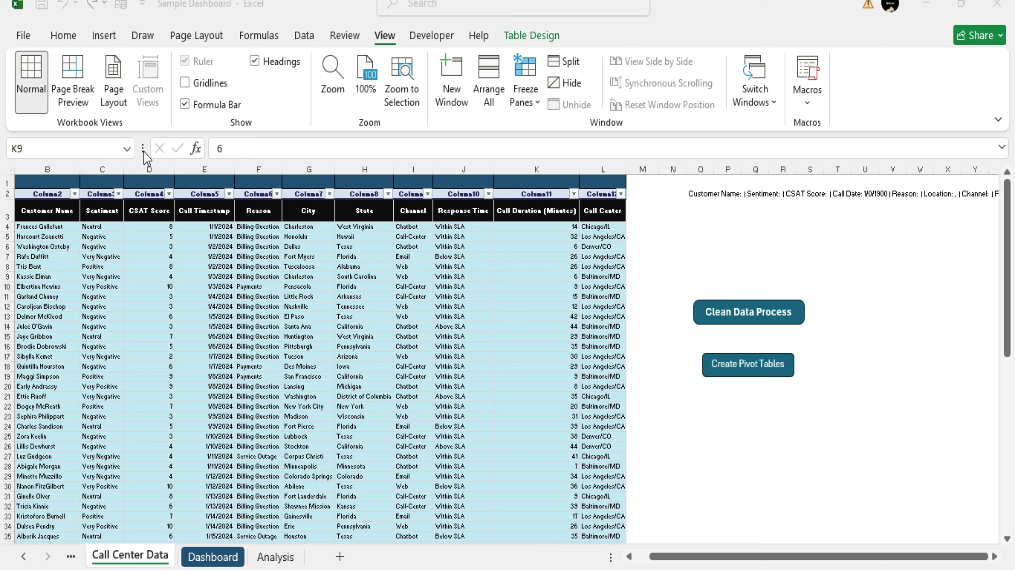
Narrow the Name Box to give the formula bar more room
{"action": "left_click", "coordinate": [144, 152]}
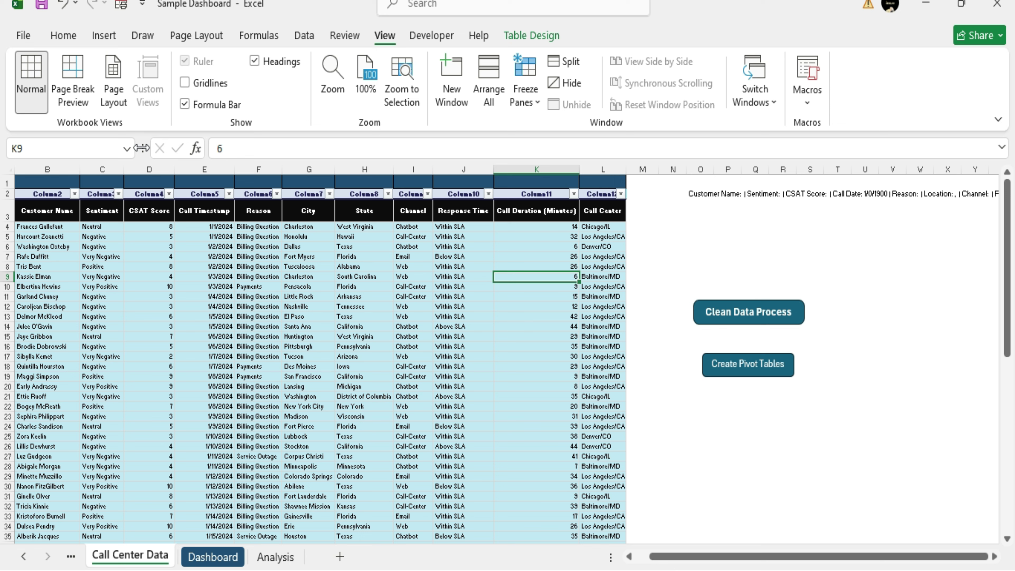
{"action": "left_click_drag", "start_coordinate": [142, 149], "coordinate": [111, 148]}
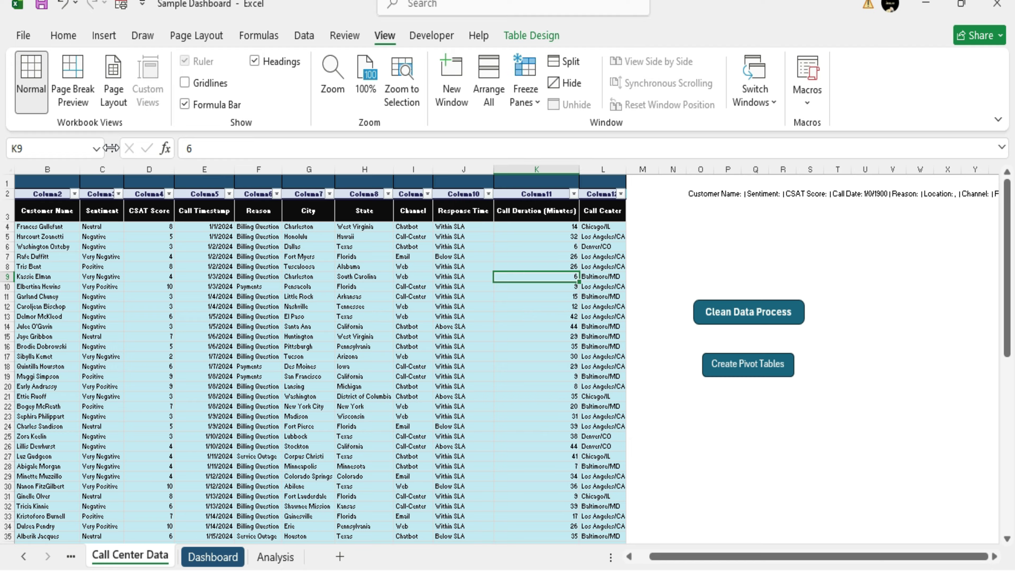
{"action": "left_click_drag", "start_coordinate": [111, 148], "coordinate": [90, 148]}
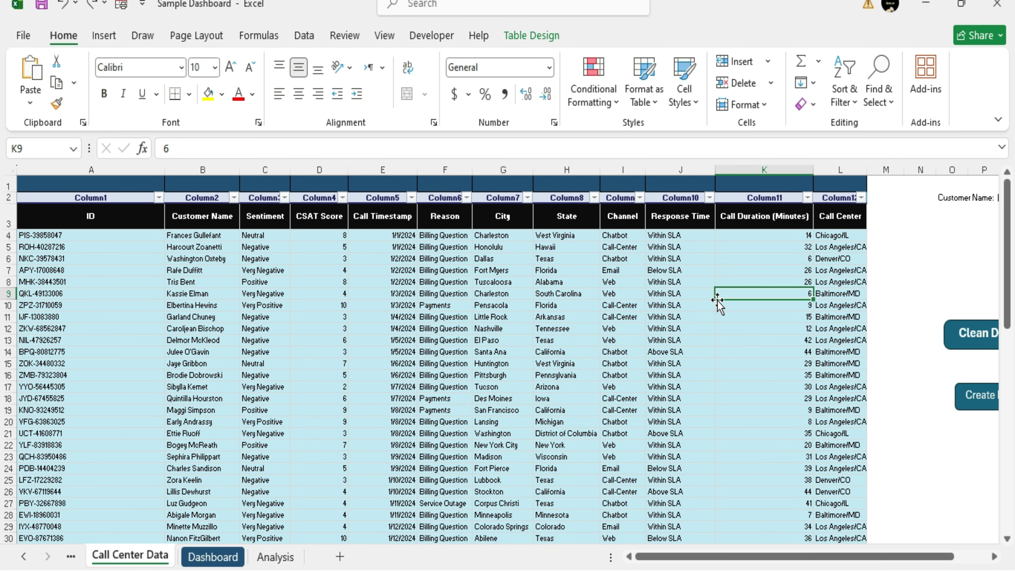
Apply the second (blue) Medium table style to the call center table with the Apply and Clear Formatting option
{"action": "left_click", "coordinate": [646, 92]}
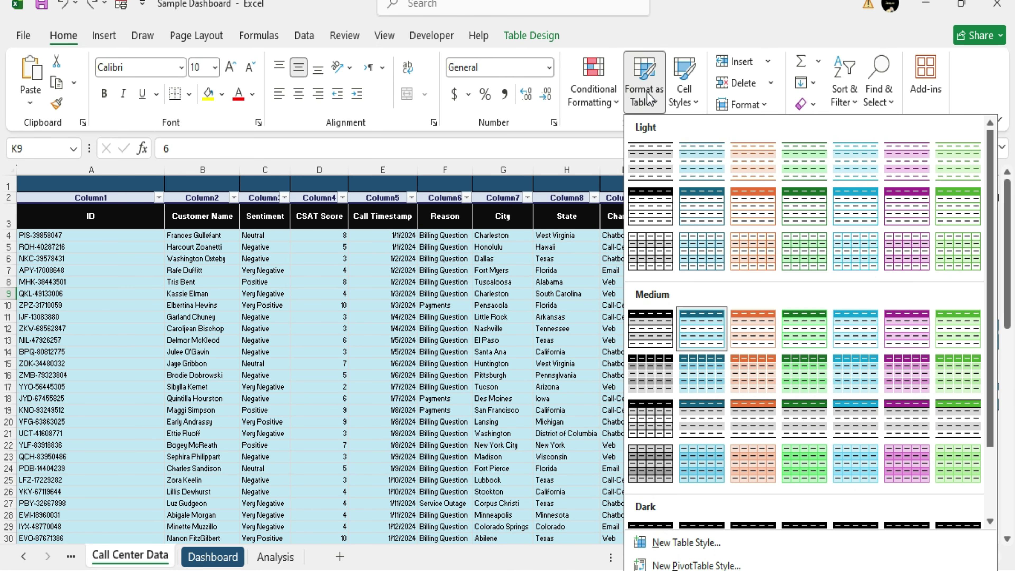
{"action": "left_click", "coordinate": [698, 314]}
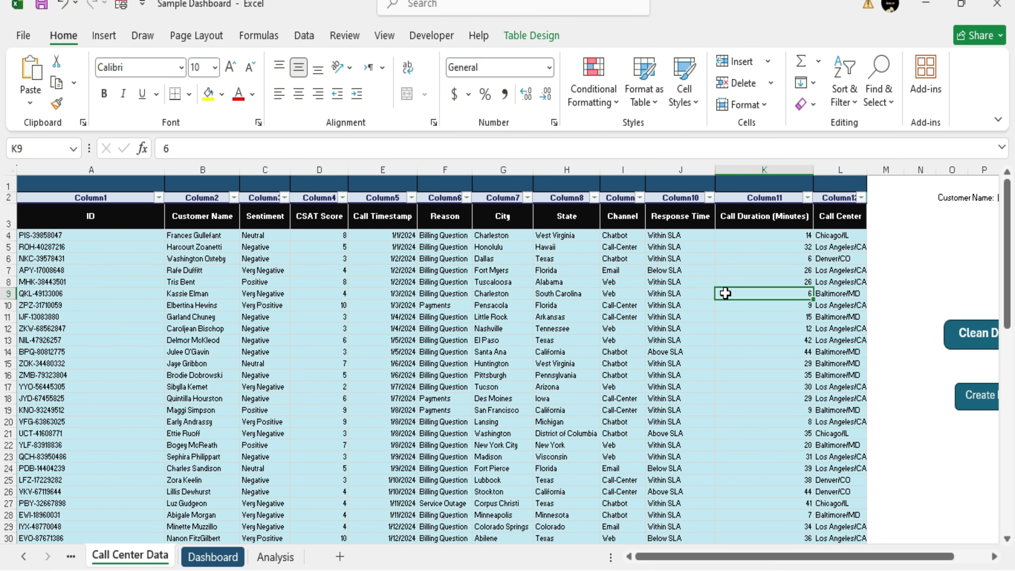
{"action": "left_click", "coordinate": [651, 89]}
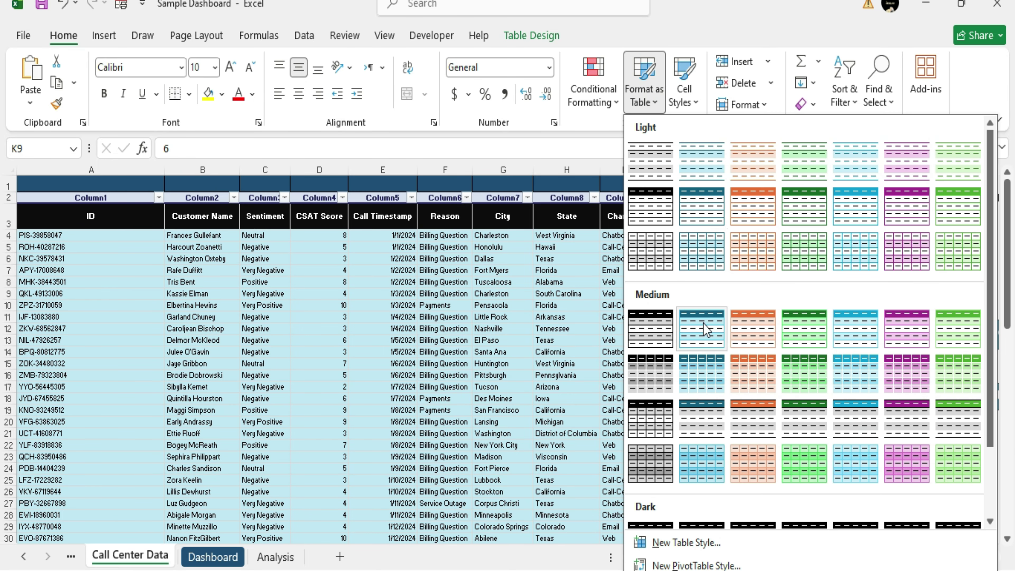
{"action": "right_click", "coordinate": [703, 323]}
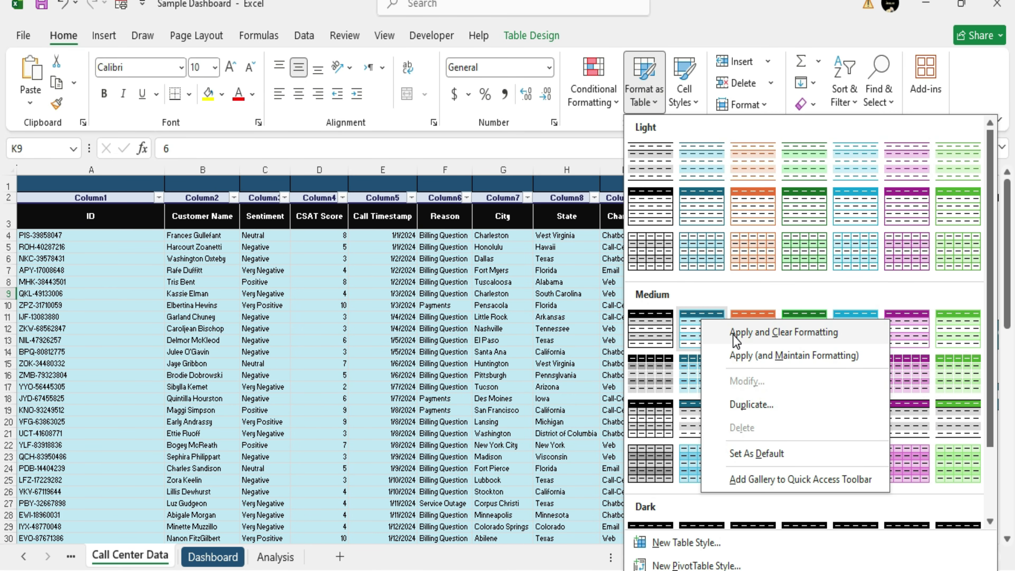
{"action": "left_click", "coordinate": [783, 332]}
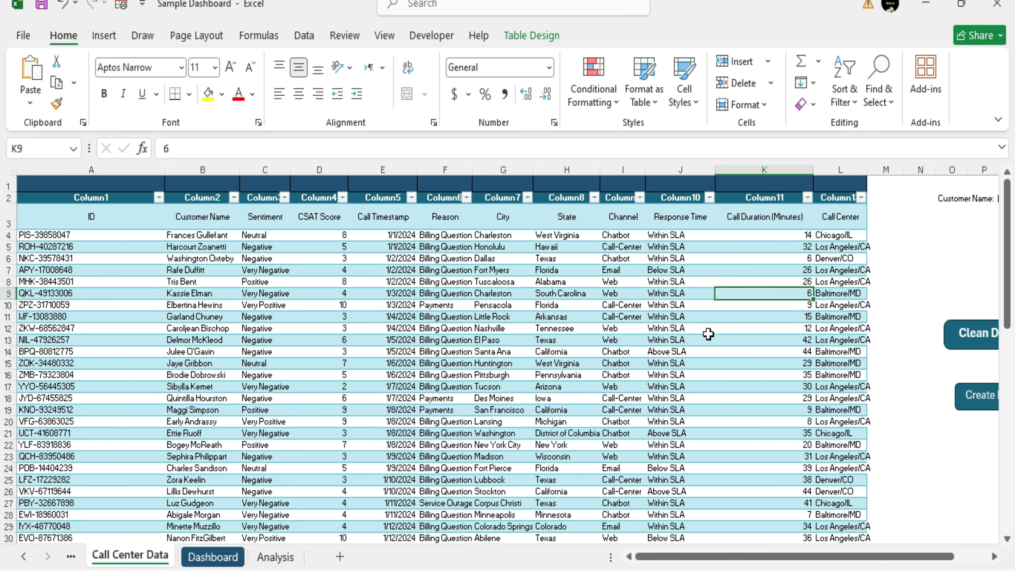
{"action": "scroll", "coordinate": [648, 341], "scroll_direction": "down", "scroll_amount": 2}
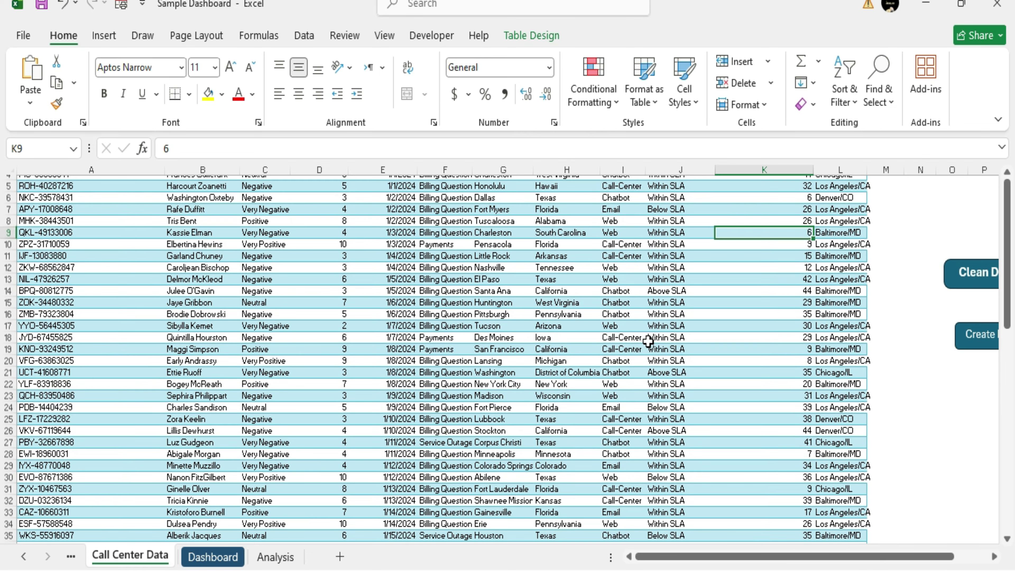
{"action": "scroll", "coordinate": [647, 341], "scroll_direction": "up", "scroll_amount": 2}
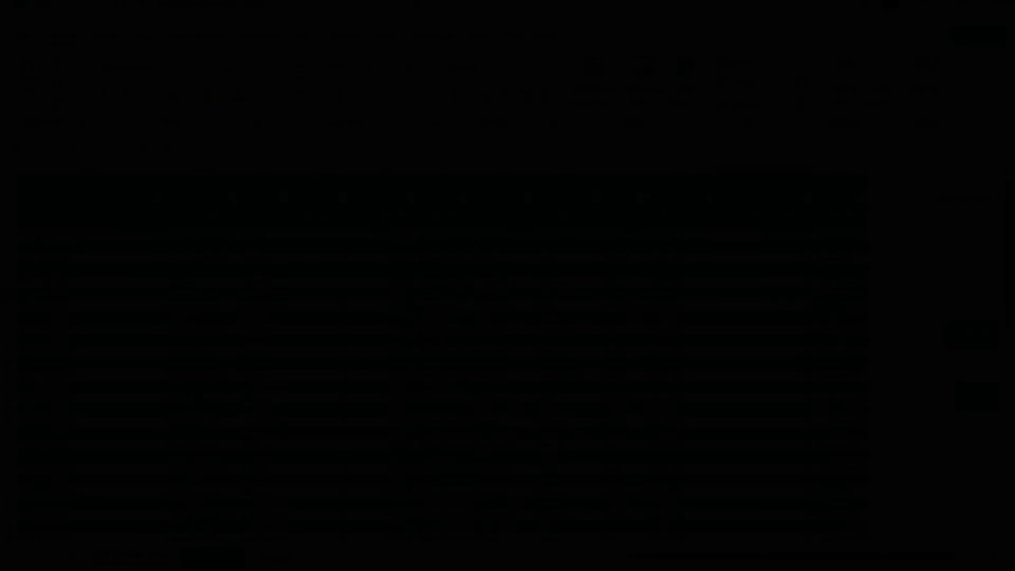
Select the whole CSAT Score column and look through it past the last data row and back to the start
{"action": "left_click", "coordinate": [651, 397]}
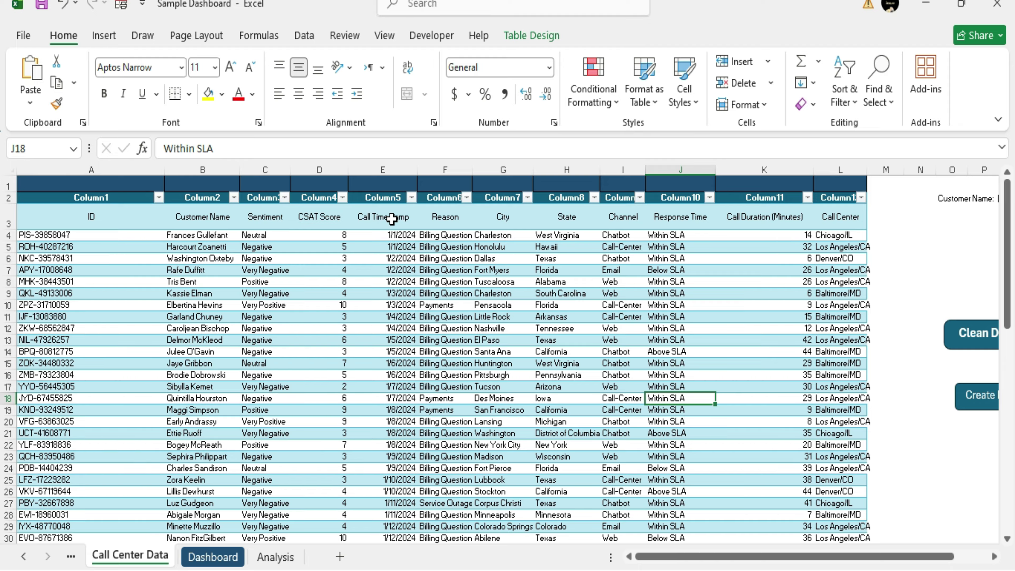
{"action": "left_click", "coordinate": [320, 168]}
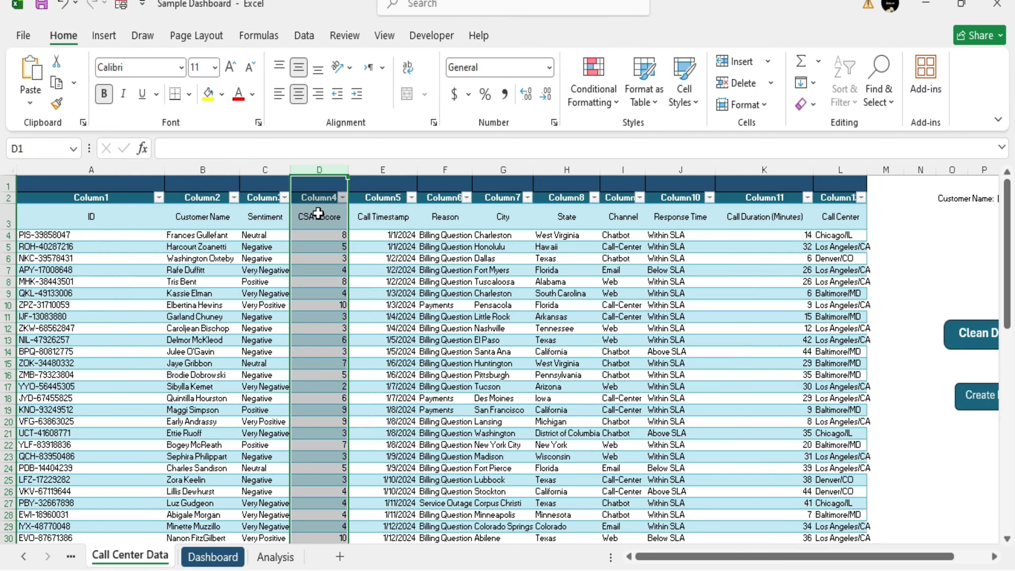
{"action": "scroll", "coordinate": [318, 255], "scroll_direction": "down", "scroll_amount": 20}
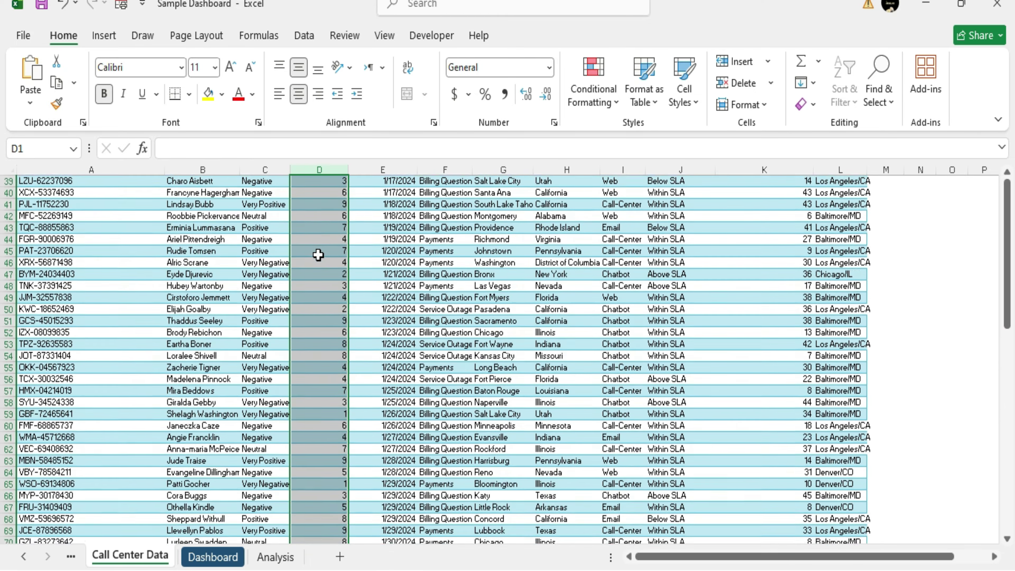
{"action": "scroll", "coordinate": [318, 255], "scroll_direction": "down", "scroll_amount": 6}
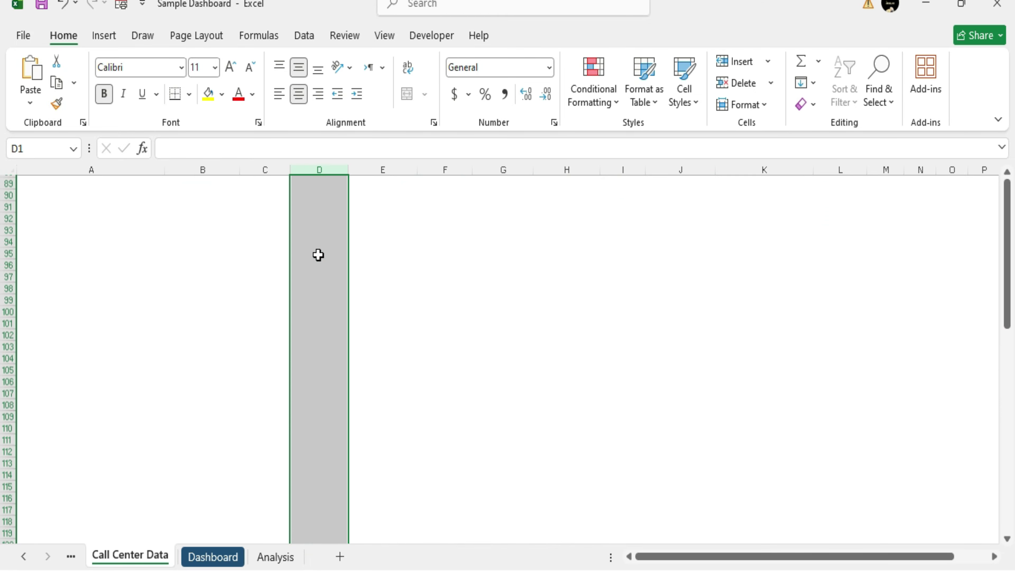
{"action": "scroll", "coordinate": [318, 254], "scroll_direction": "up", "scroll_amount": 10}
{"action": "scroll", "coordinate": [318, 255], "scroll_direction": "up", "scroll_amount": 17}
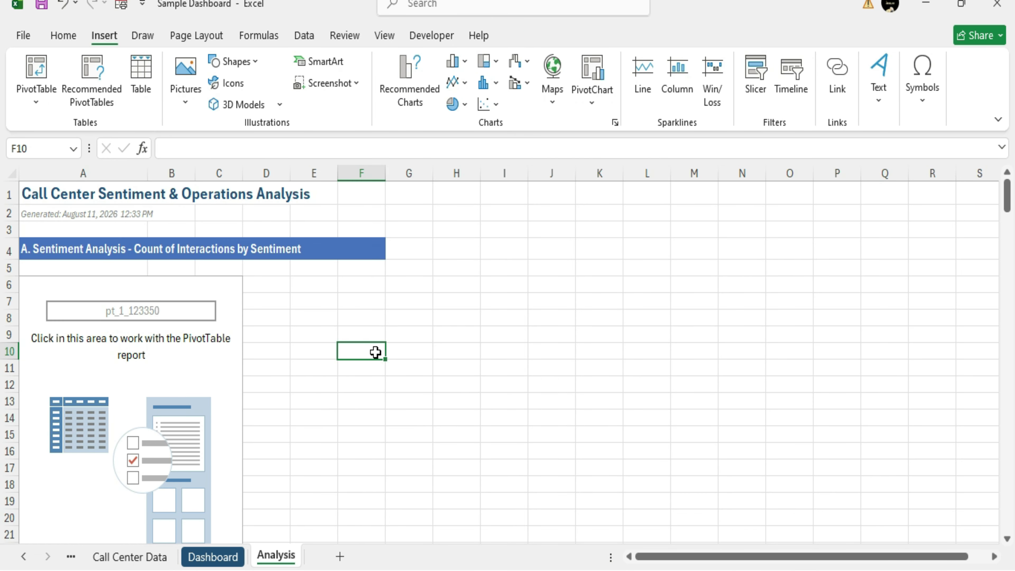
Add Column1 and Column2 to the Rows area of the PivotTable on the Analysis sheet
{"action": "left_click", "coordinate": [204, 314]}
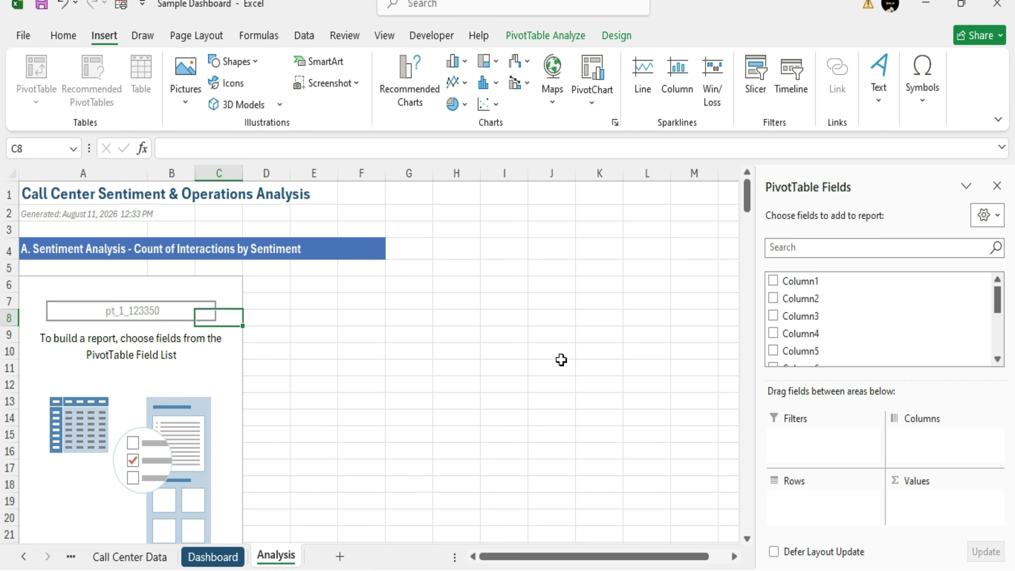
{"action": "left_click_drag", "start_coordinate": [798, 281], "coordinate": [822, 505]}
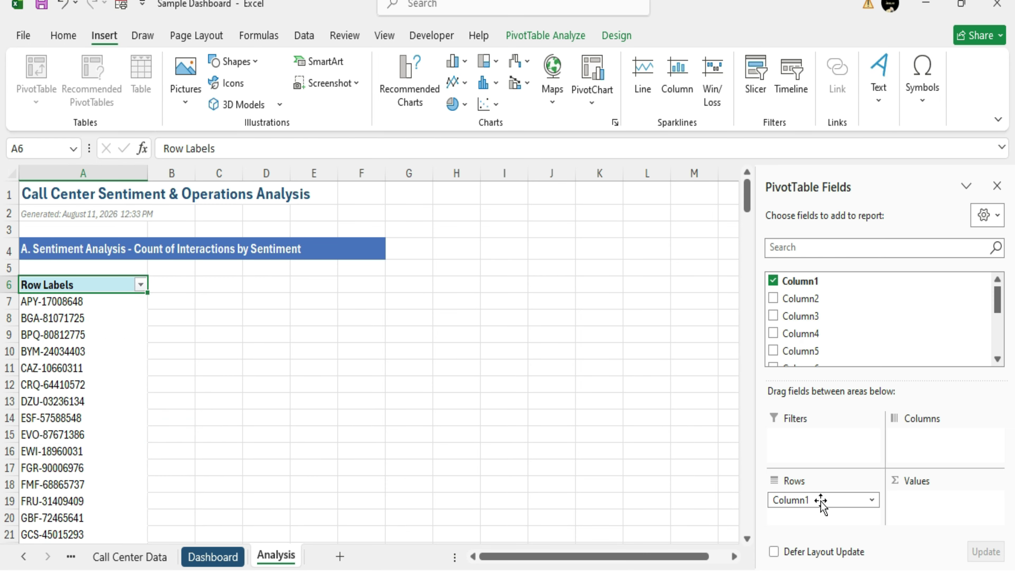
{"action": "left_click_drag", "start_coordinate": [806, 299], "coordinate": [835, 517]}
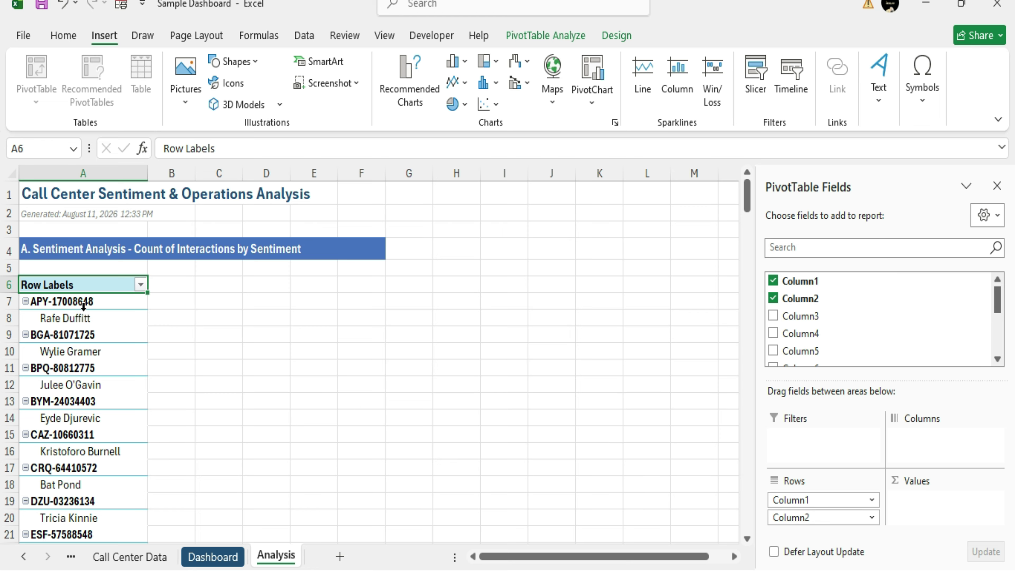
Collapse the first ID group in the PivotTable, expand it again, and leave the PivotTable
{"action": "double_click", "coordinate": [67, 304]}
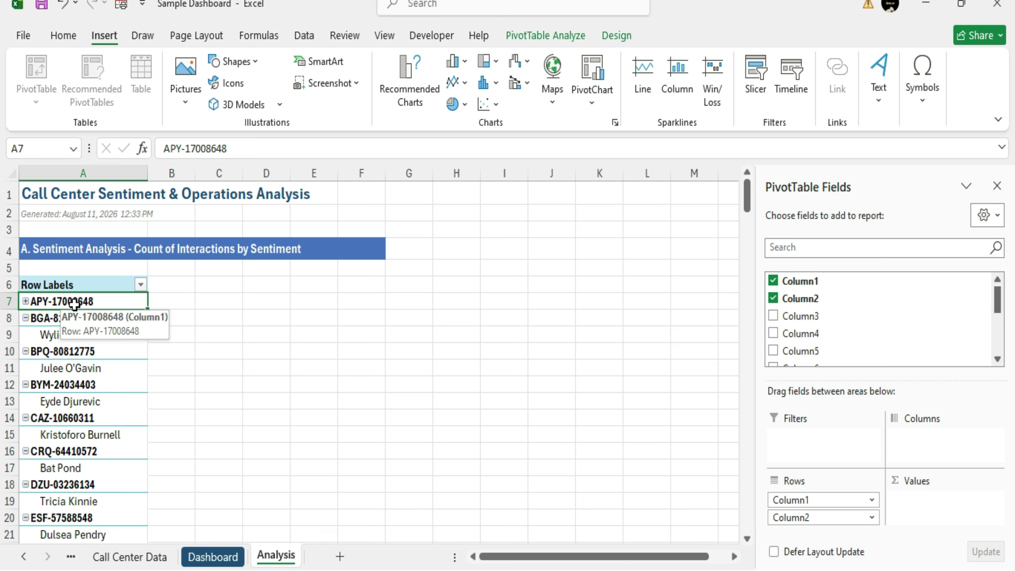
{"action": "double_click", "coordinate": [74, 304]}
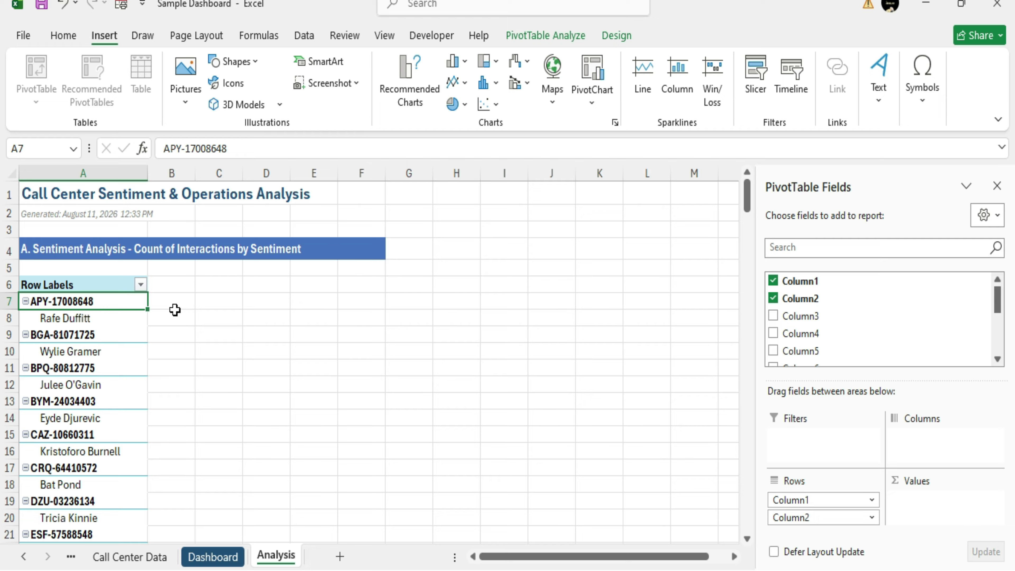
{"action": "left_click", "coordinate": [340, 370]}
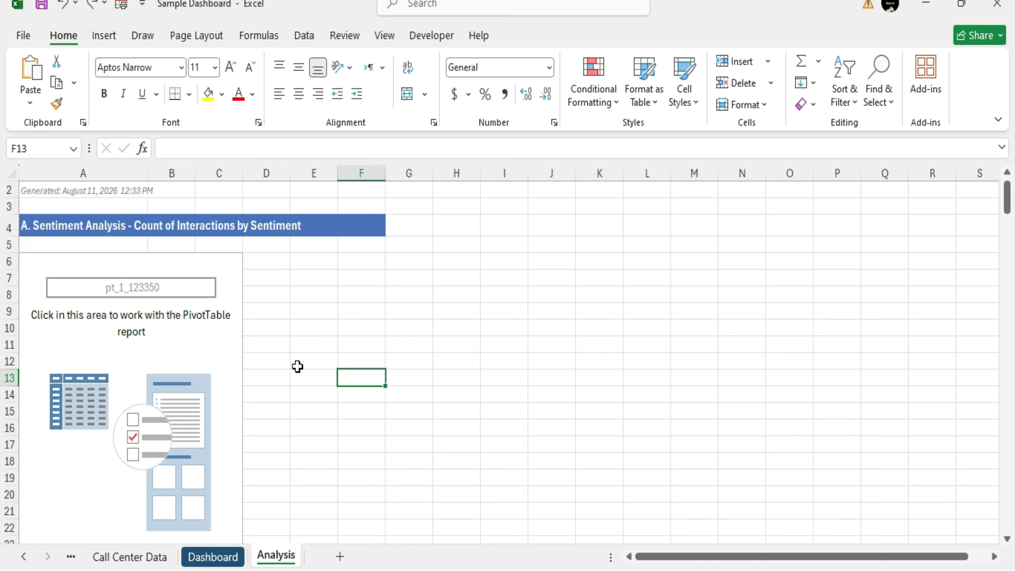
Enable the Classic PivotTable layout for pt_1_123350 and place Column1 in its row fields area directly in the grid
{"action": "right_click", "coordinate": [180, 295]}
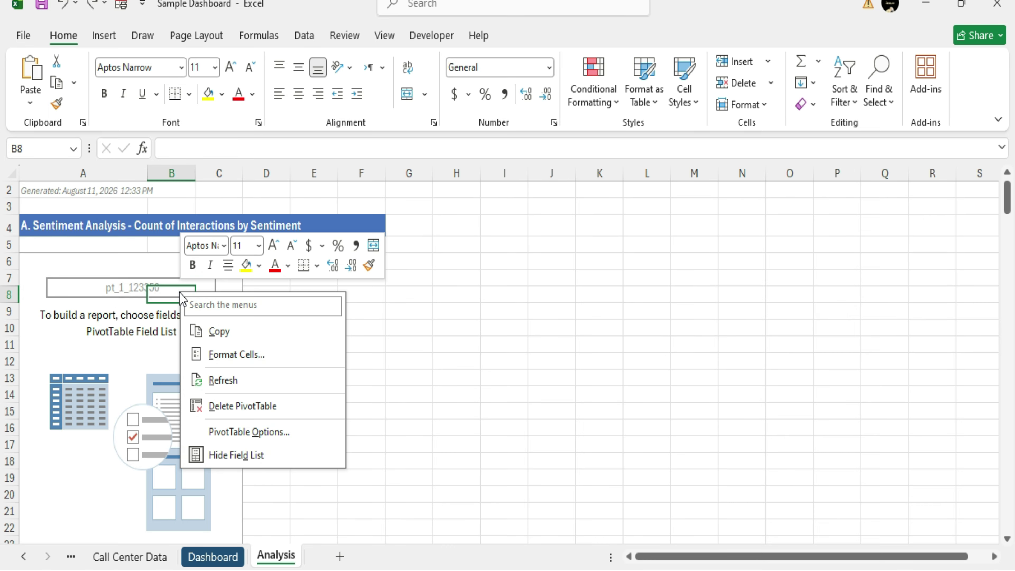
{"action": "left_click", "coordinate": [296, 432]}
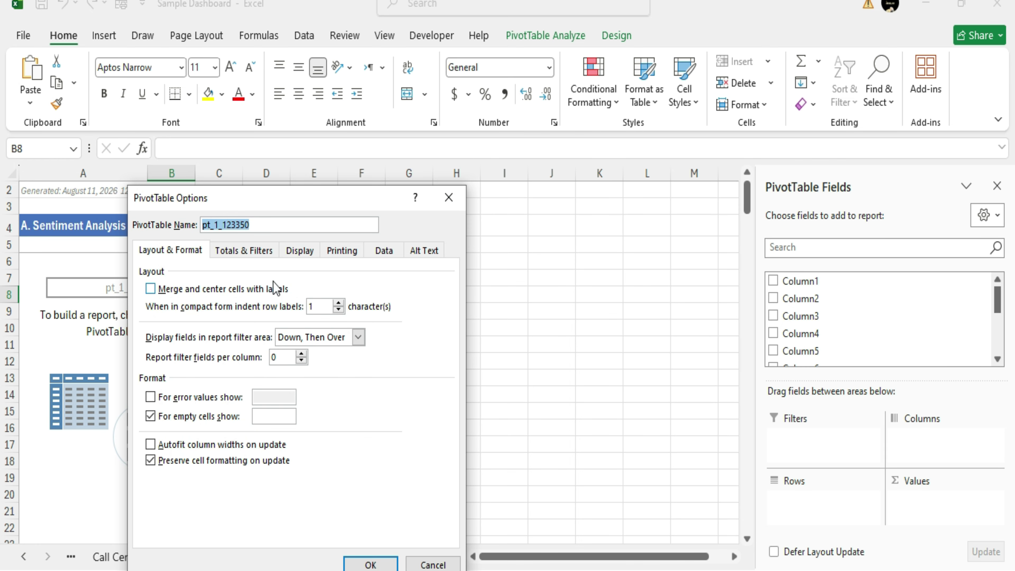
{"action": "left_click", "coordinate": [292, 252]}
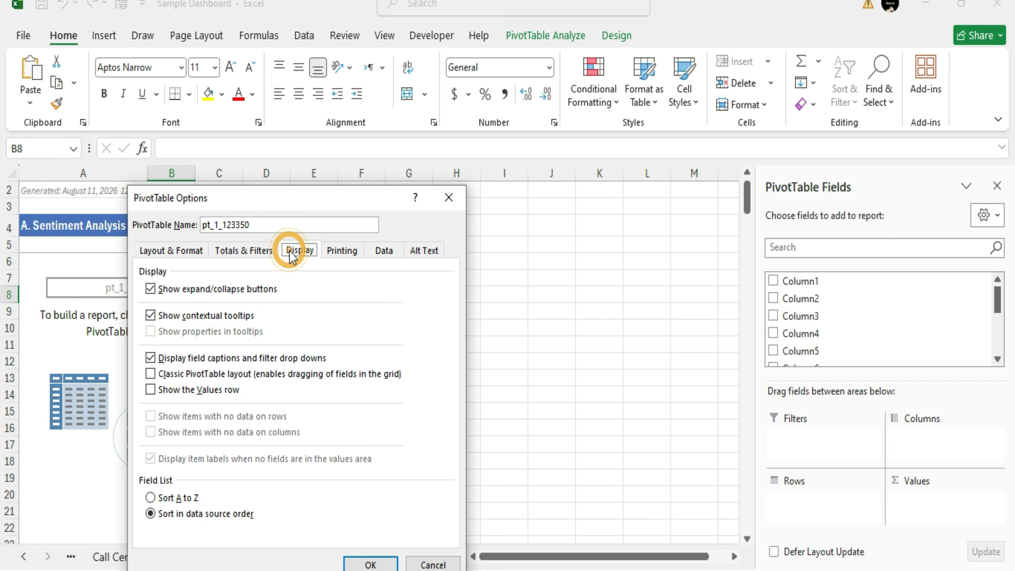
{"action": "left_click", "coordinate": [167, 373]}
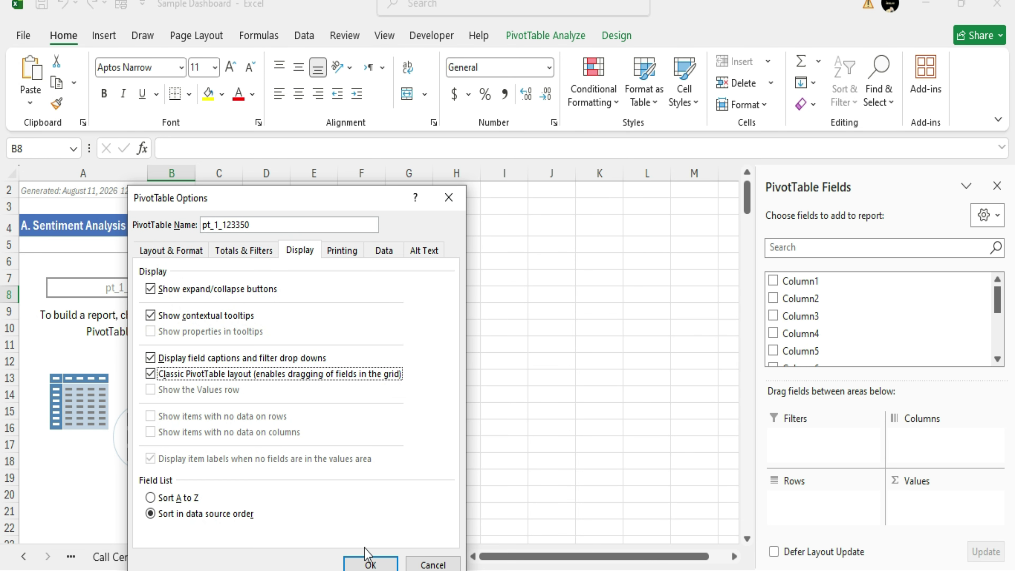
{"action": "left_click", "coordinate": [370, 561]}
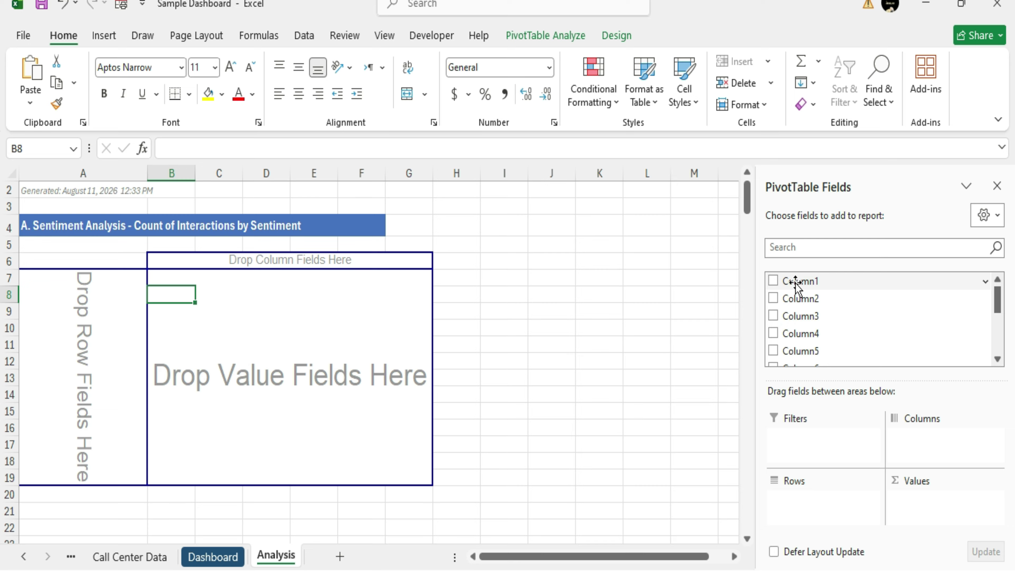
{"action": "left_click_drag", "start_coordinate": [795, 284], "coordinate": [129, 299]}
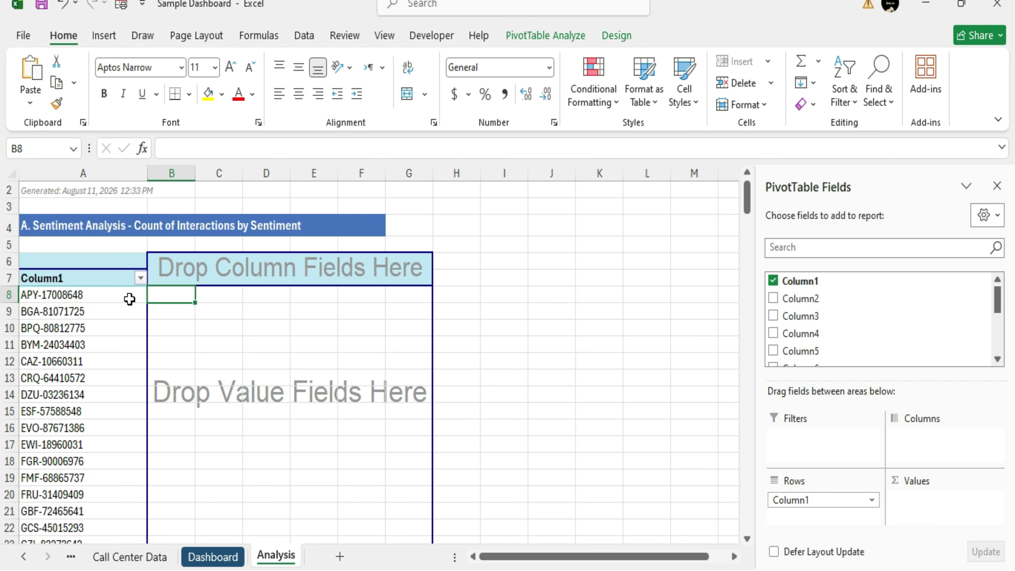